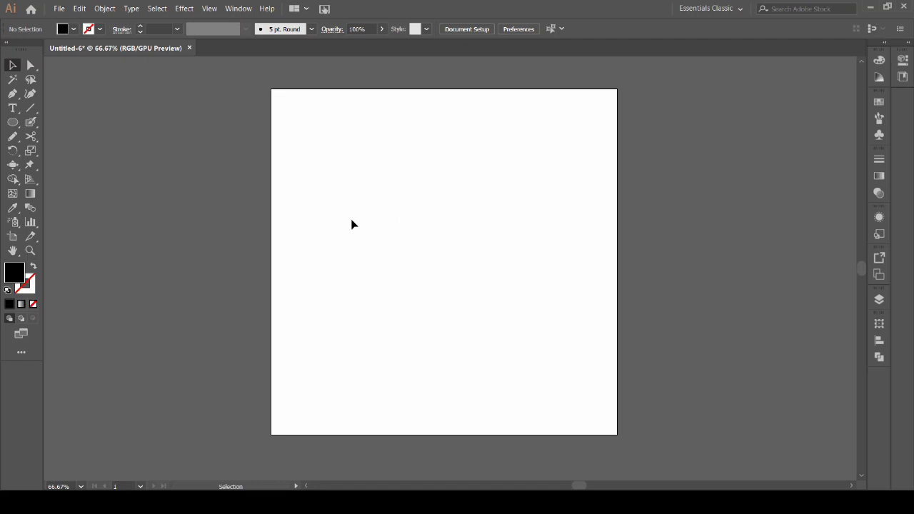
- Create a 150 px circle with fill and stroke swapped and a 5 pt outline
{"action": "left_click", "coordinate": [12, 124]}
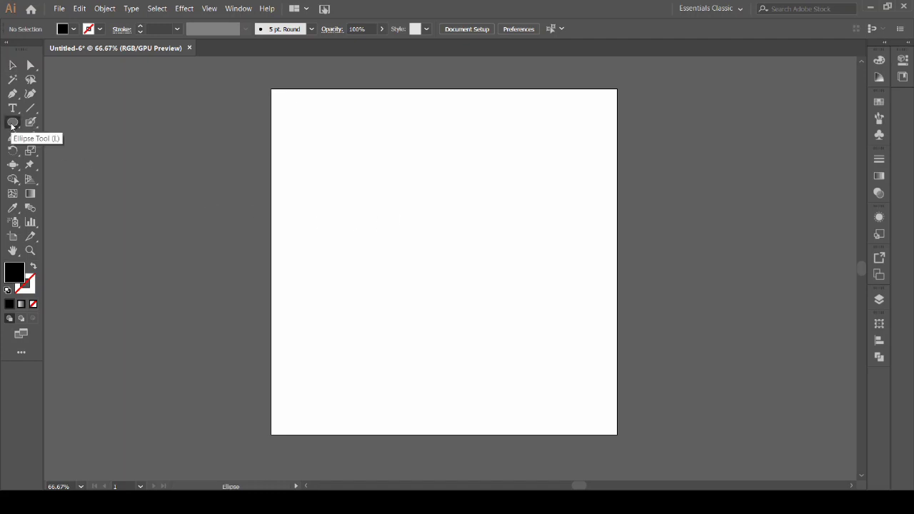
{"action": "left_click", "coordinate": [431, 238]}
{"action": "type", "text": "150"}
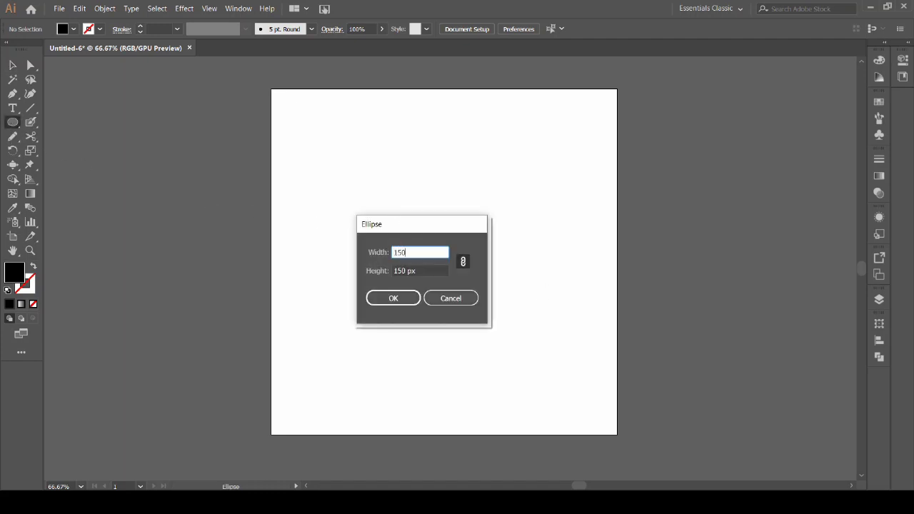
{"action": "key", "text": "Return"}
{"action": "left_click", "coordinate": [33, 266]}
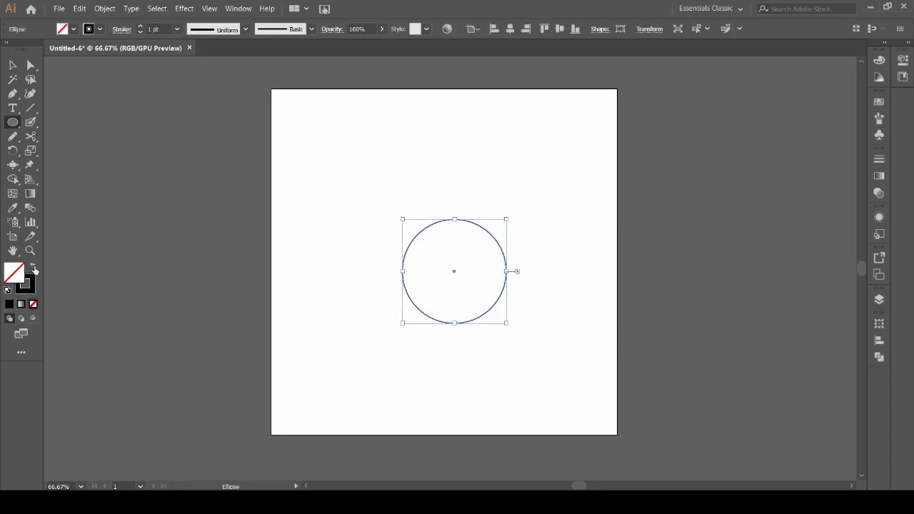
{"action": "type", "text": "5"}
{"action": "key", "text": "Return"}
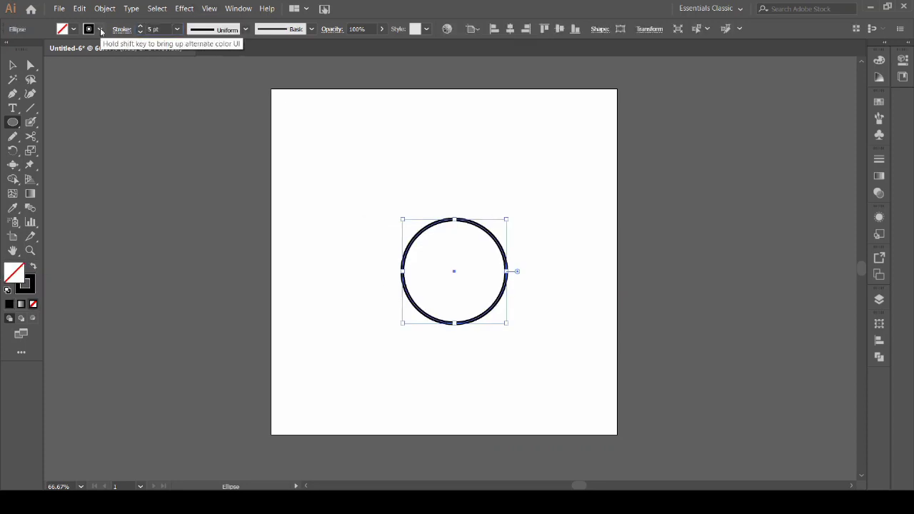
- Stretch the circle's right anchor into an egg shape and centre it on the artboard
{"action": "left_click", "coordinate": [30, 64]}
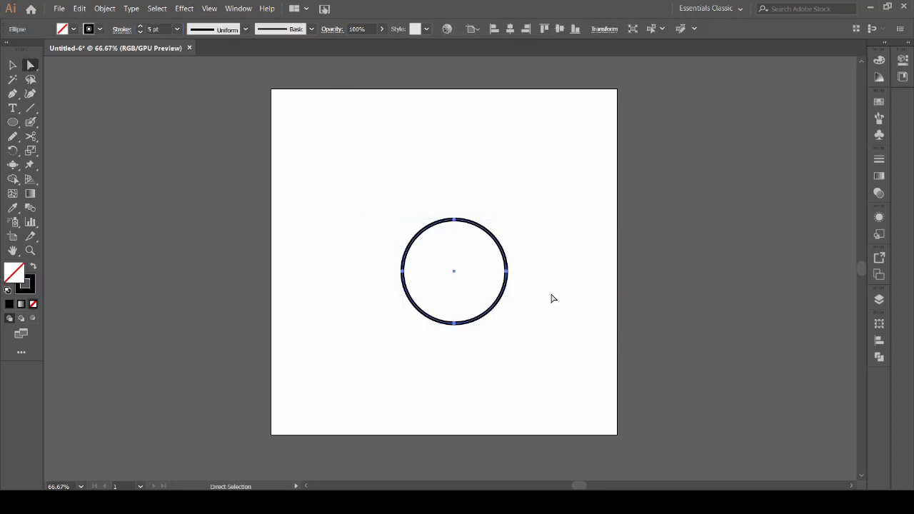
{"action": "left_click", "coordinate": [507, 272]}
{"action": "key", "text": "shift+Right"}
{"action": "key", "text": "shift+Right"}
{"action": "key", "text": "shift+Right"}
{"action": "key", "text": "shift+Right"}
{"action": "key", "text": "shift+Right"}
{"action": "key", "text": "shift+Right"}
{"action": "key", "text": "shift+Right"}
{"action": "key", "text": "shift+Right"}
{"action": "key", "text": "shift+Right"}
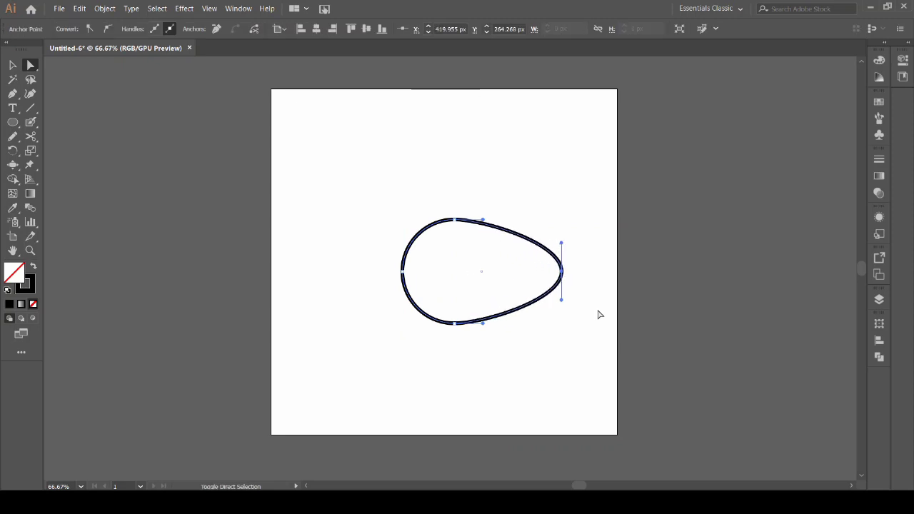
{"action": "key", "text": "shift+Right"}
{"action": "left_click", "coordinate": [12, 65]}
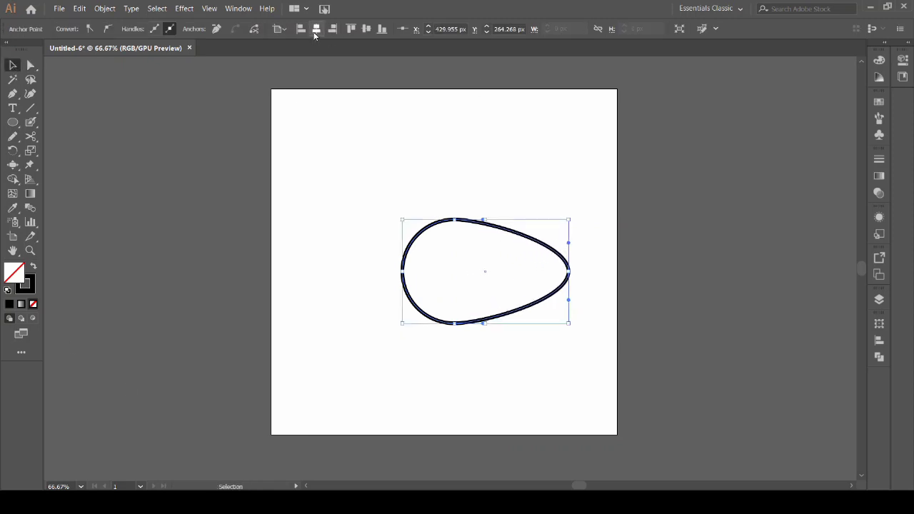
{"action": "left_click", "coordinate": [459, 265]}
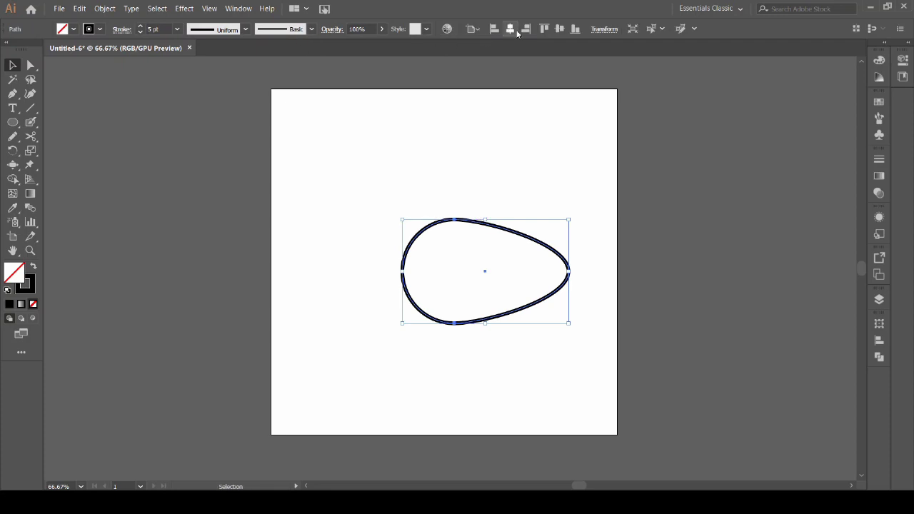
{"action": "left_click", "coordinate": [536, 28]}
{"action": "left_click", "coordinate": [556, 29]}
{"action": "left_click", "coordinate": [569, 212]}
- Reshape a 110 px circle into a crescent tail and place it on the body's right end
{"action": "left_click", "coordinate": [12, 122]}
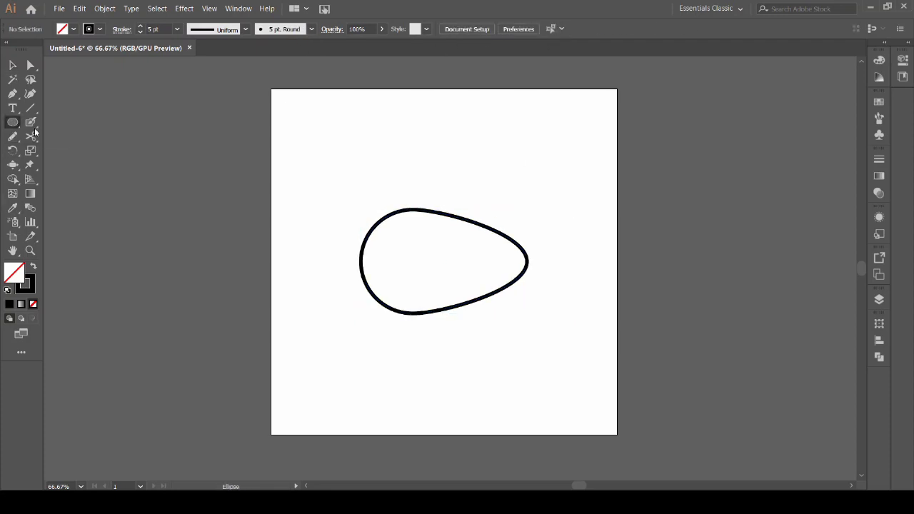
{"action": "left_click", "coordinate": [538, 180]}
{"action": "type", "text": "110"}
{"action": "key", "text": "Return"}
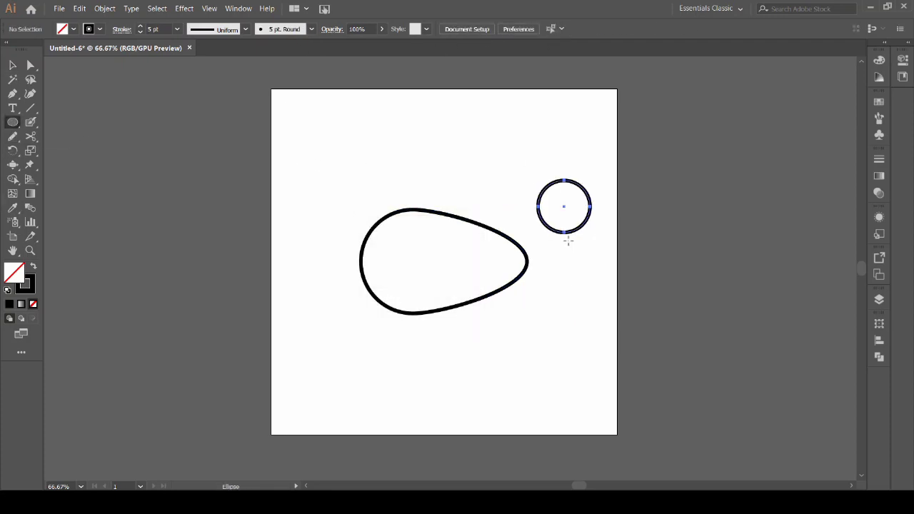
{"action": "left_click", "coordinate": [30, 65]}
{"action": "left_click", "coordinate": [538, 206]}
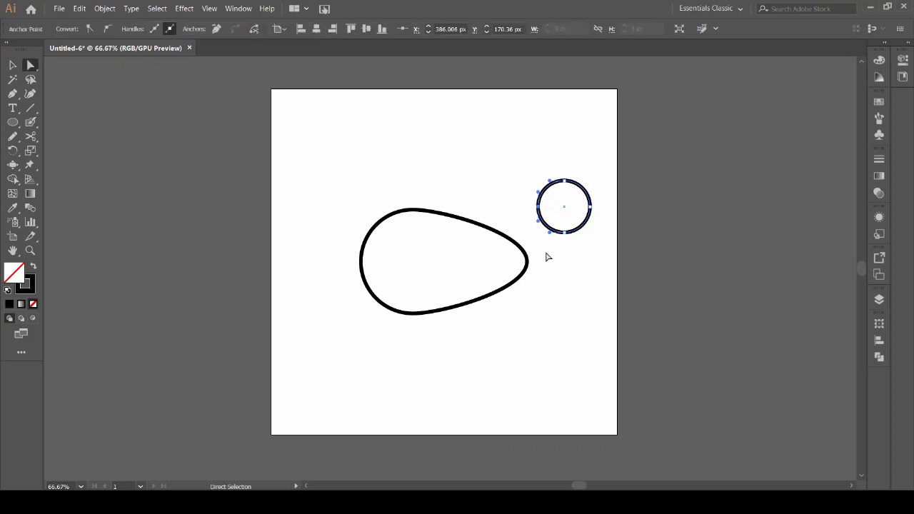
{"action": "key", "text": "shift+Left"}
{"action": "key", "text": "shift+Left"}
{"action": "key", "text": "shift+Left"}
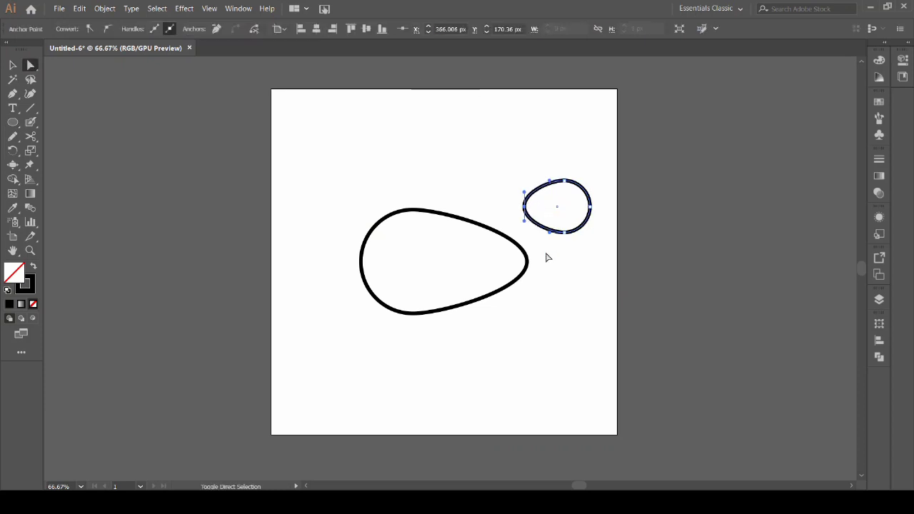
{"action": "left_click", "coordinate": [591, 209]}
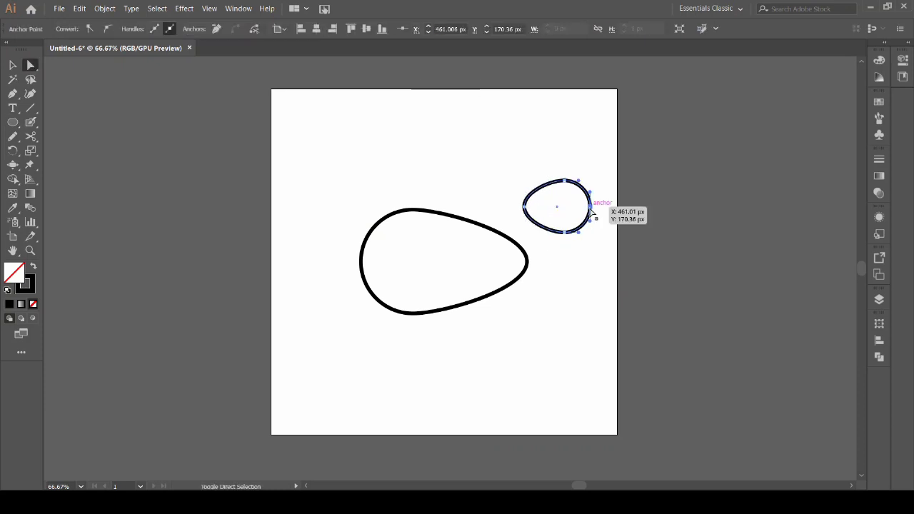
{"action": "key", "text": "shift+Left"}
{"action": "key", "text": "shift+Left"}
{"action": "key", "text": "shift+Left"}
{"action": "key", "text": "shift+Left"}
{"action": "key", "text": "shift+Left"}
{"action": "key", "text": "v"}
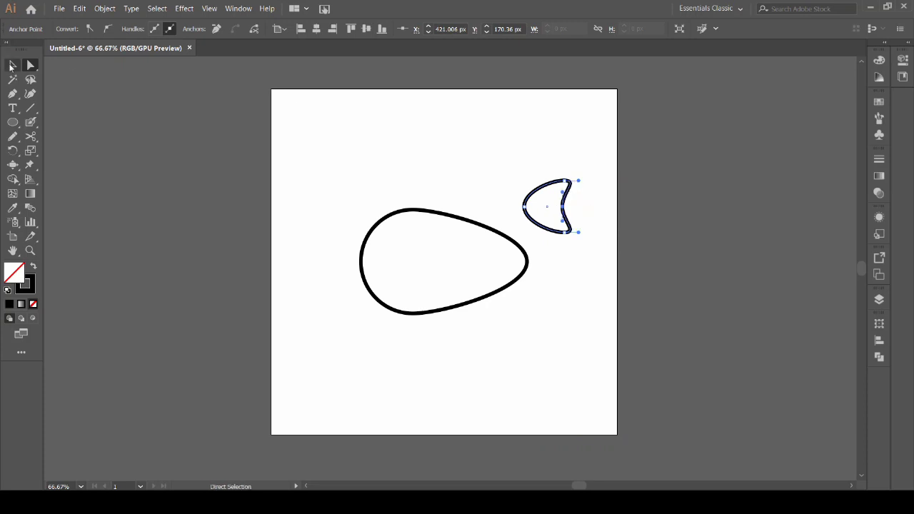
{"action": "left_click", "coordinate": [486, 210]}
{"action": "left_click_drag", "start_coordinate": [562, 214], "coordinate": [526, 246]}
- Create a 65 × 30 px rectangle and position it above the fish's back
{"action": "left_click", "coordinate": [583, 233]}
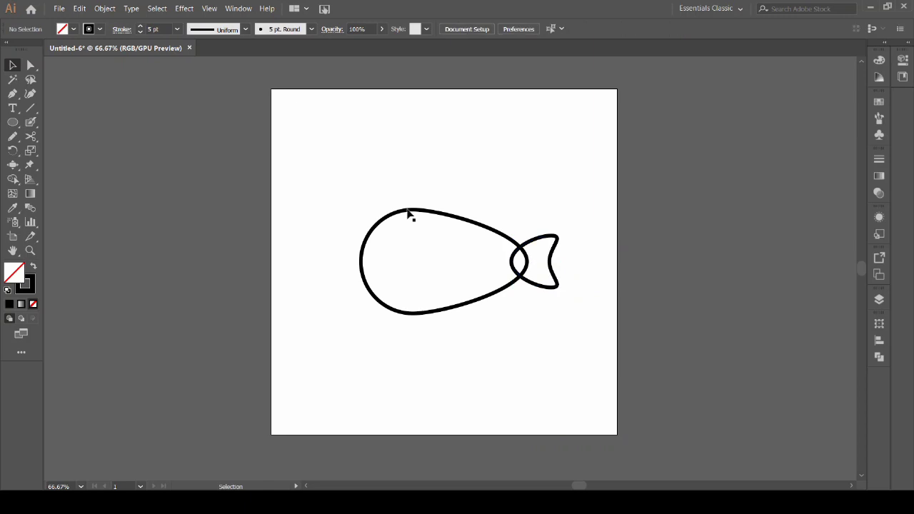
{"action": "left_click_drag", "start_coordinate": [12, 122], "coordinate": [82, 123]}
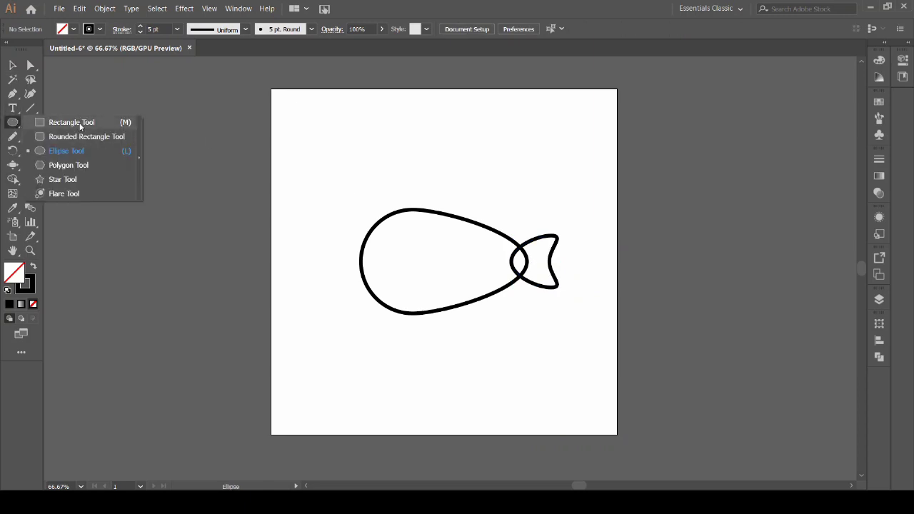
{"action": "left_click", "coordinate": [419, 176]}
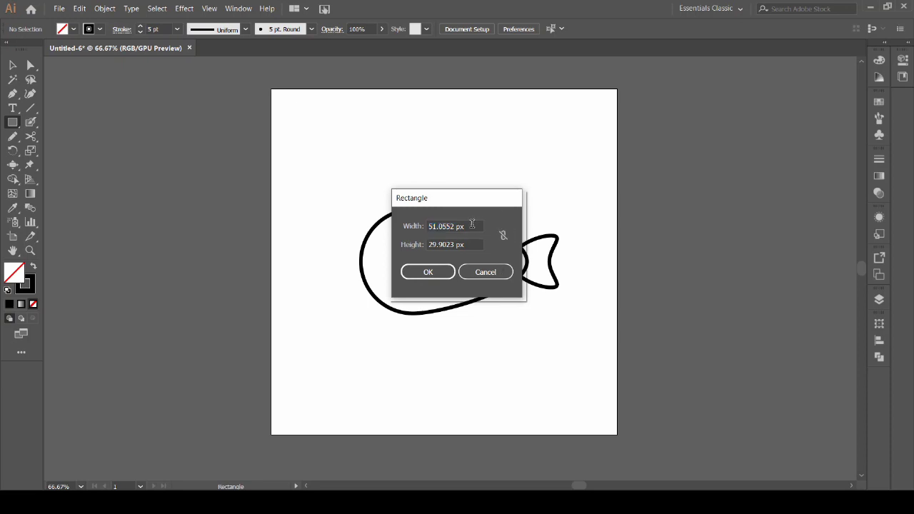
{"action": "type", "text": "65"}
{"action": "key", "text": "Tab"}
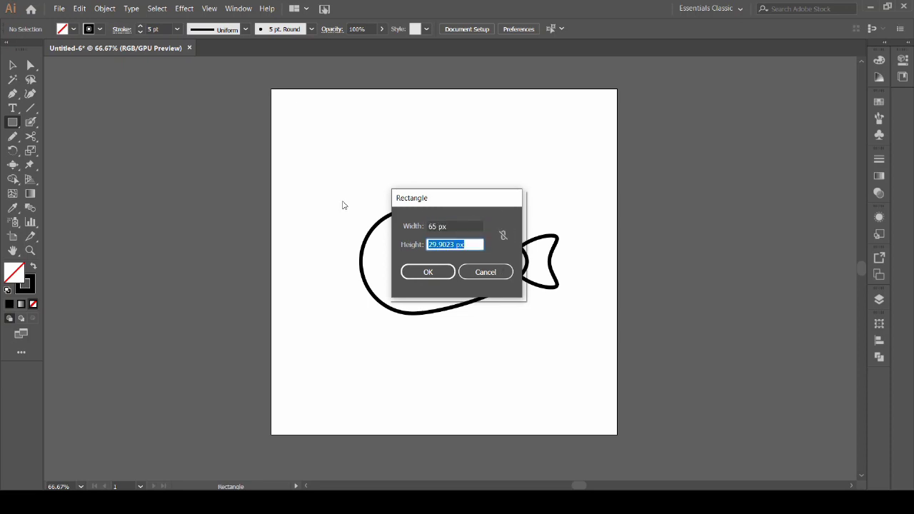
{"action": "type", "text": "30"}
{"action": "key", "text": "Return"}
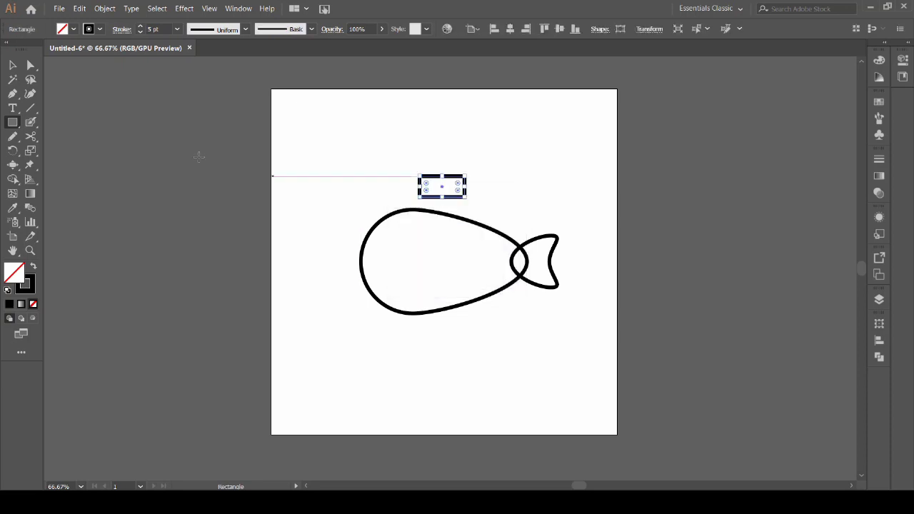
{"action": "key", "text": "v"}
{"action": "left_click", "coordinate": [141, 132]}
{"action": "scroll", "coordinate": [471, 212], "scroll_direction": "up", "scroll_amount": 3}
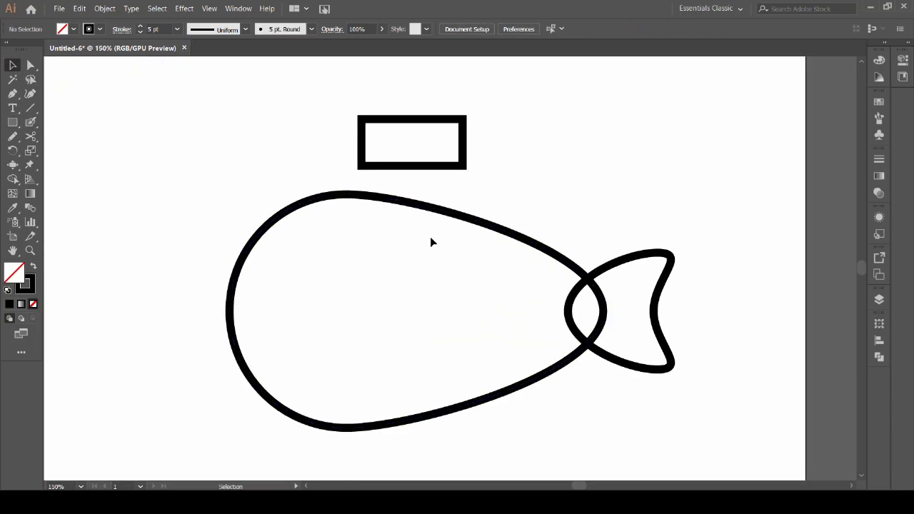
{"action": "left_click_drag", "start_coordinate": [431, 170], "coordinate": [435, 175]}
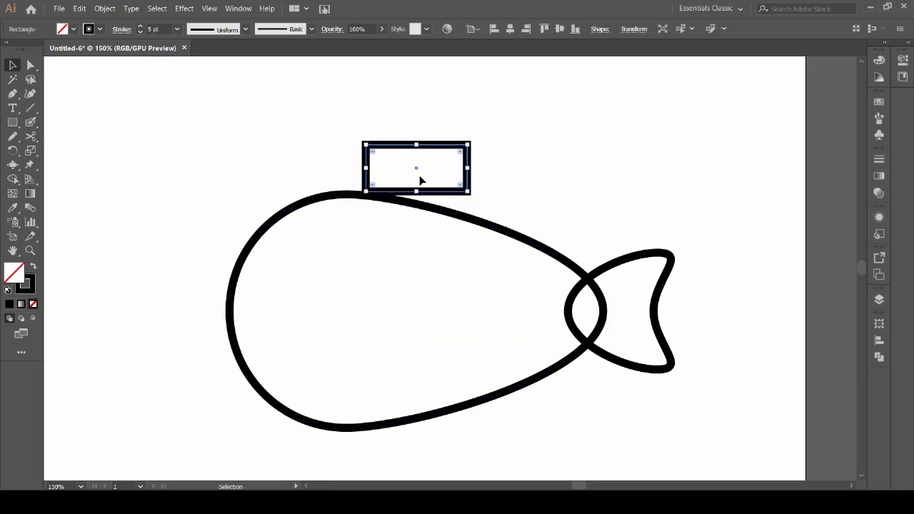
- Raise the rectangle's top-left corner to slant it and round all corners about 15 px
{"action": "left_click", "coordinate": [30, 65]}
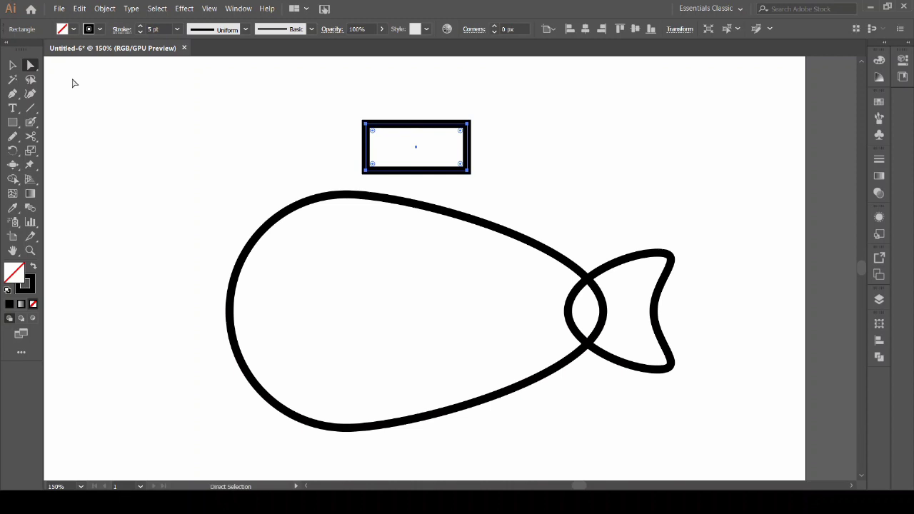
{"action": "left_click", "coordinate": [366, 124]}
{"action": "key", "text": "shift+Up"}
{"action": "key", "text": "shift+Up"}
{"action": "key", "text": "shift+Up"}
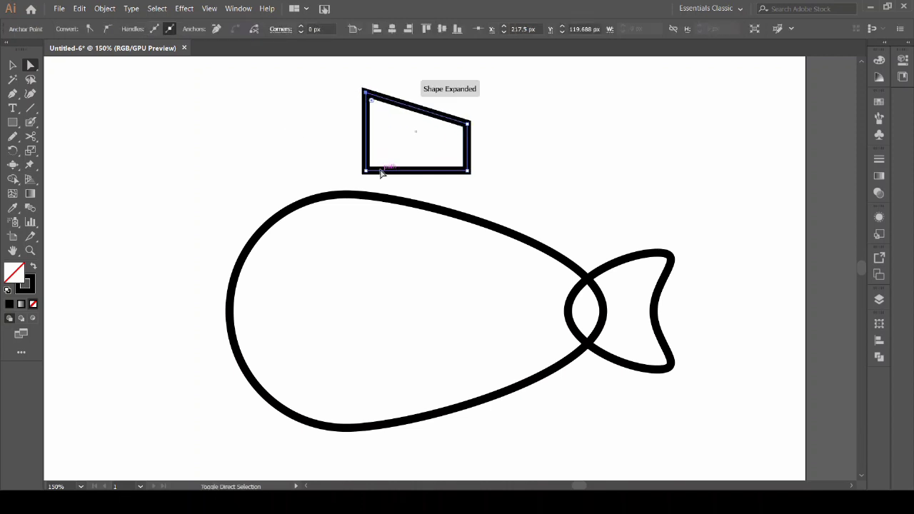
{"action": "key", "text": "shift+Up"}
{"action": "key", "text": "shift+Up"}
{"action": "left_click_drag", "start_coordinate": [367, 95], "coordinate": [386, 120]}
- Duplicate the fin below the fish and reflect the copy upside down
{"action": "key", "text": "v"}
{"action": "left_click", "coordinate": [335, 157]}
{"action": "scroll", "coordinate": [314, 152], "scroll_direction": "down", "scroll_amount": 1}
{"action": "scroll", "coordinate": [306, 149], "scroll_direction": "down", "scroll_amount": 1}
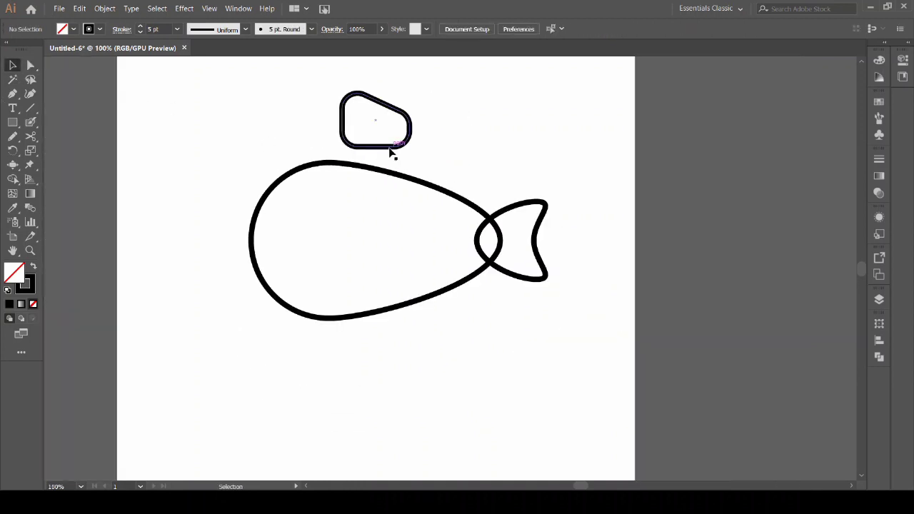
{"action": "left_click_drag", "start_coordinate": [391, 153], "coordinate": [391, 393]}
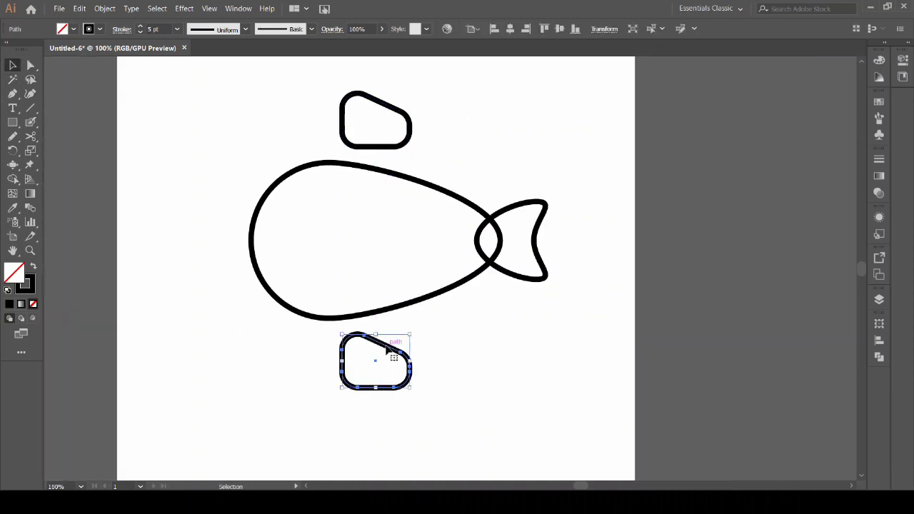
{"action": "right_click", "coordinate": [389, 349]}
{"action": "mouse_move", "coordinate": [424, 282]}
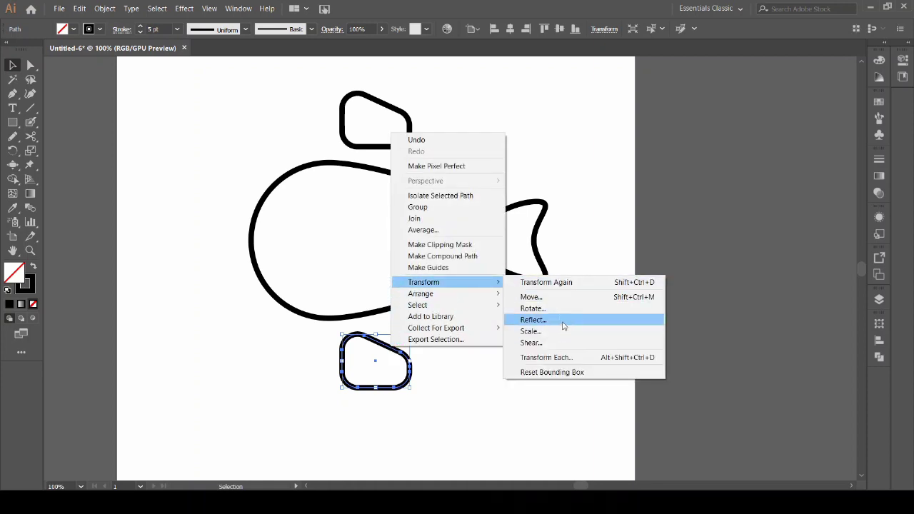
{"action": "left_click", "coordinate": [564, 325]}
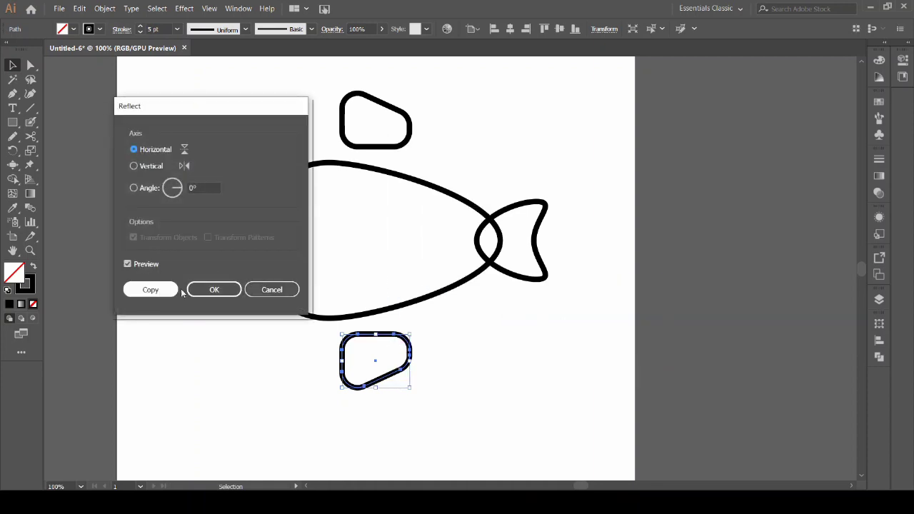
{"action": "left_click", "coordinate": [217, 295]}
- Move the fins onto the body's top and bottom edges, nudging the upper fin up slightly
{"action": "left_click_drag", "start_coordinate": [378, 145], "coordinate": [378, 194]}
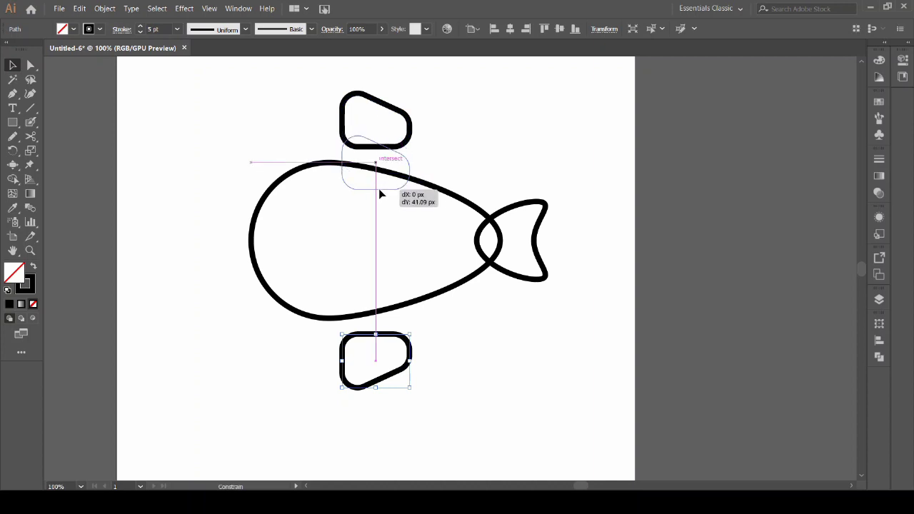
{"action": "left_click_drag", "start_coordinate": [386, 341], "coordinate": [390, 294]}
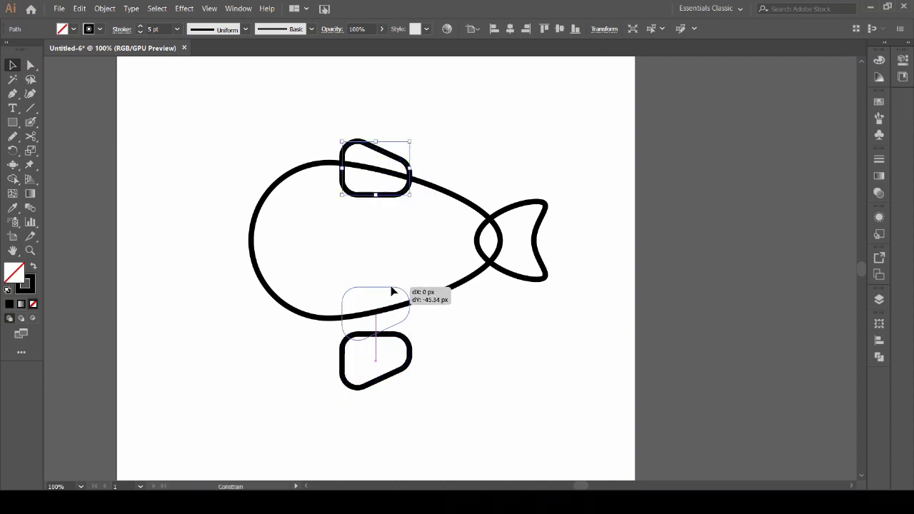
{"action": "left_click", "coordinate": [397, 236]}
{"action": "left_click", "coordinate": [382, 158]}
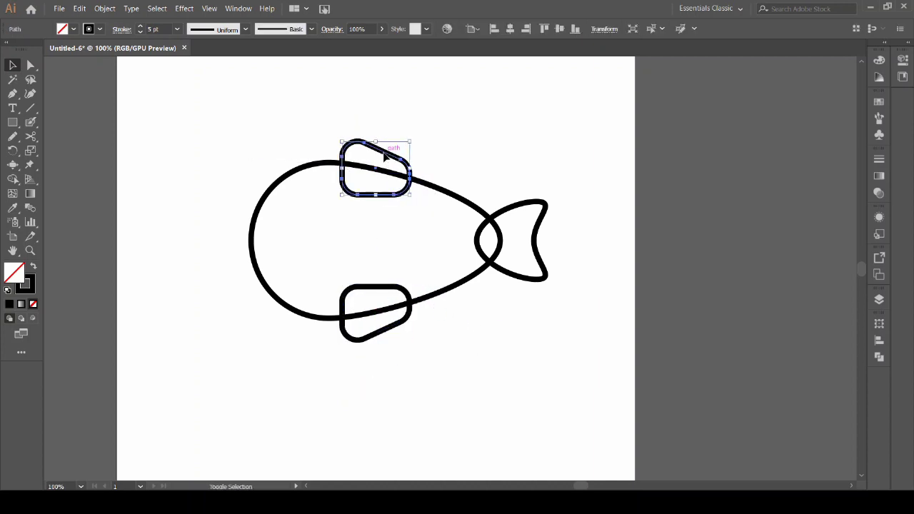
{"action": "key", "text": "Up"}
{"action": "key", "text": "Up"}
{"action": "key", "text": "Up"}
{"action": "left_click", "coordinate": [429, 327]}
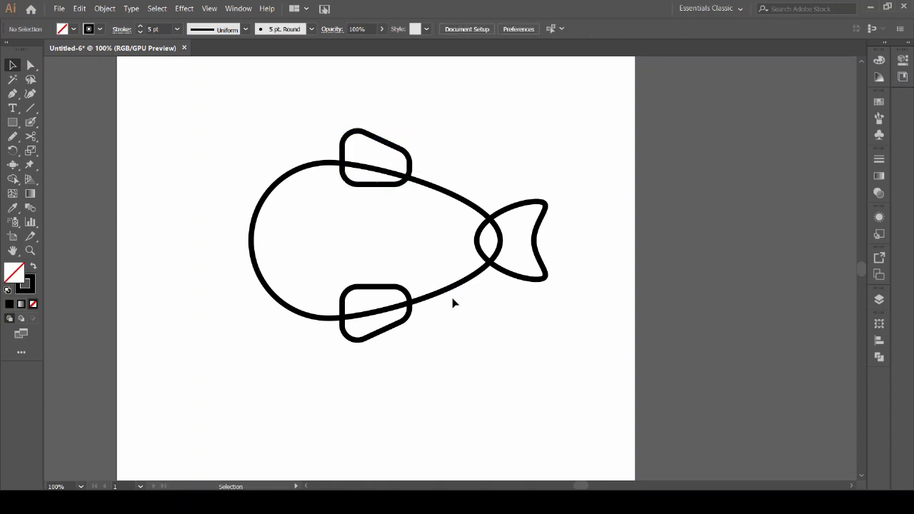
- Fill the fish body yellow and bring it in front of the fins
{"action": "left_click", "coordinate": [448, 296]}
{"action": "left_click", "coordinate": [880, 102]}
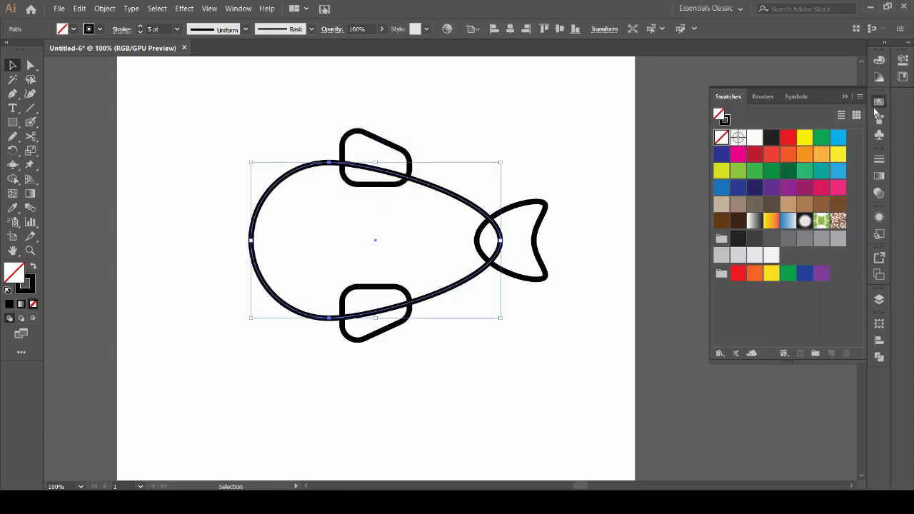
{"action": "left_click", "coordinate": [839, 154]}
{"action": "key", "text": "ctrl+shift+bracketright"}
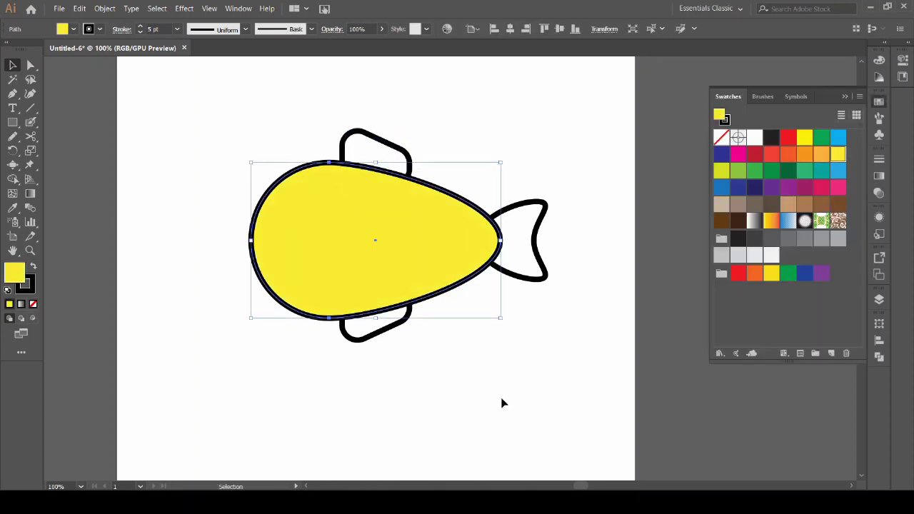
{"action": "left_click", "coordinate": [504, 404]}
- Fill both fins and the tail light orange
{"action": "left_click", "coordinate": [375, 132]}
{"action": "left_click", "coordinate": [391, 335], "text": "shift"}
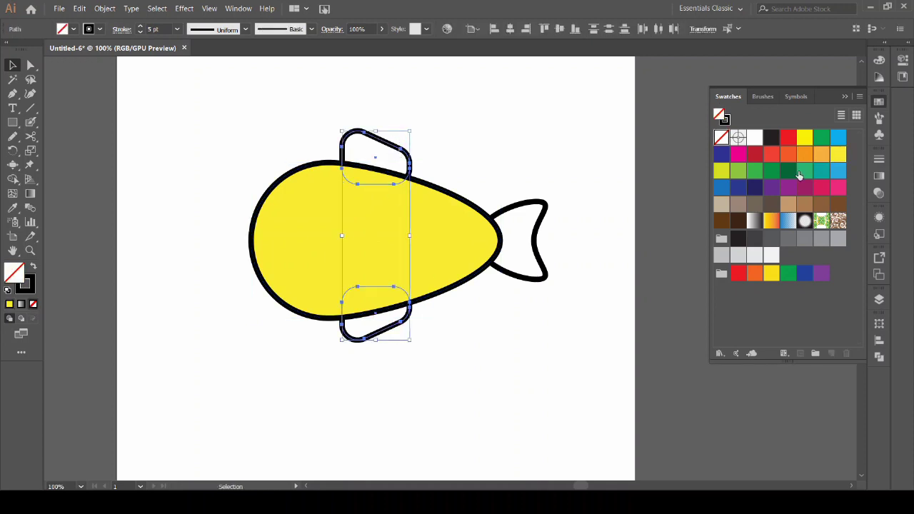
{"action": "left_click", "coordinate": [821, 154]}
{"action": "left_click", "coordinate": [530, 205]}
{"action": "left_click", "coordinate": [822, 155]}
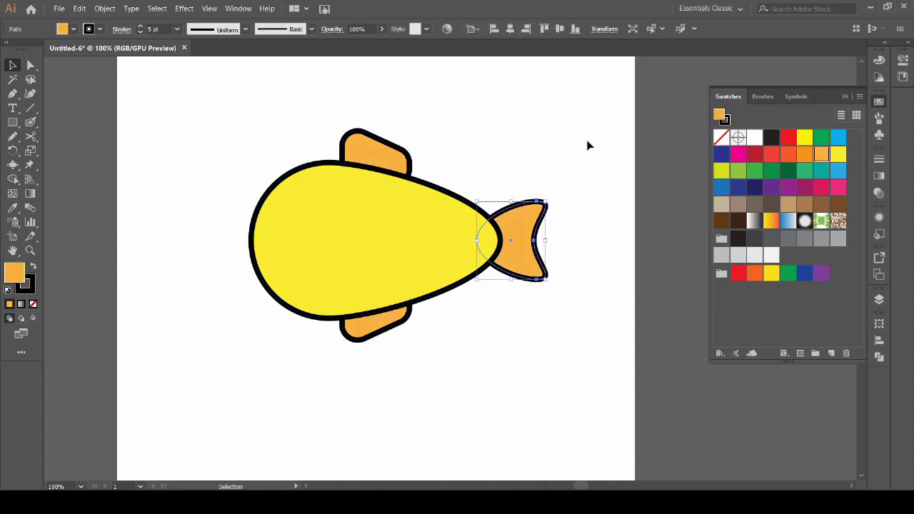
{"action": "left_click", "coordinate": [534, 136]}
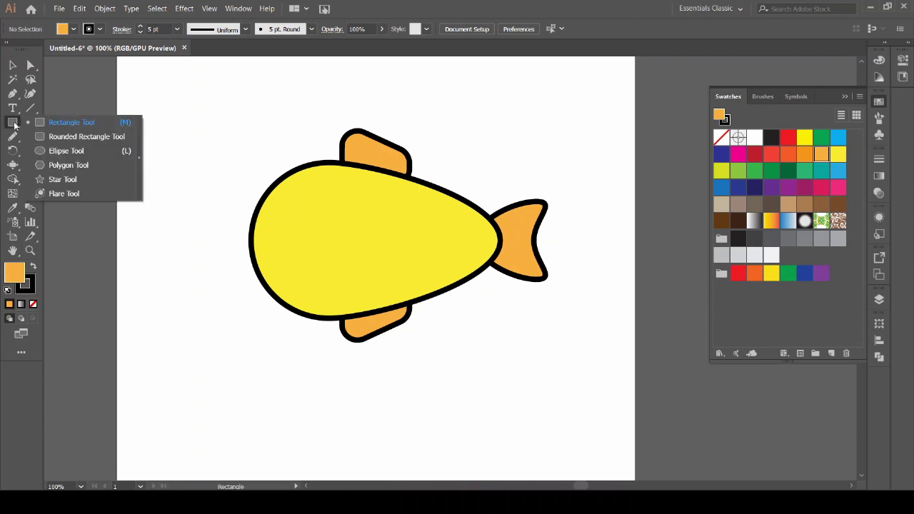
{"action": "left_click_drag", "start_coordinate": [12, 122], "coordinate": [70, 152]}
{"action": "left_click", "coordinate": [485, 352]}
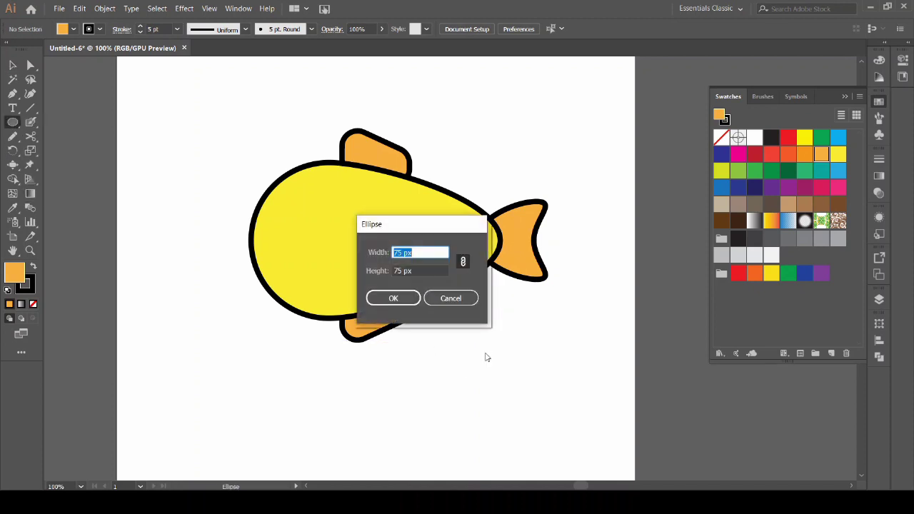
- Reshape a 25 px circle into a pointed fin by nudging its left and right anchors
{"action": "type", "text": "25"}
{"action": "key", "text": "Return"}
{"action": "scroll", "coordinate": [520, 371], "scroll_direction": "up", "scroll_amount": 1}
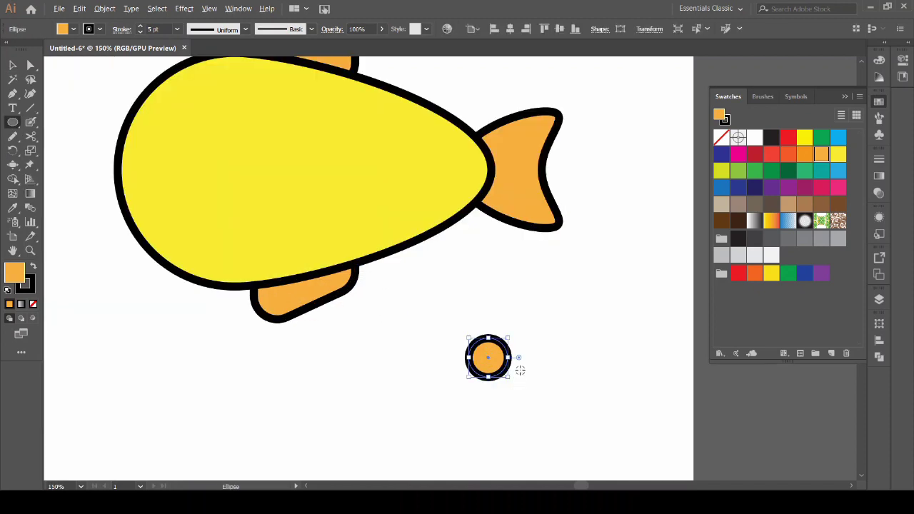
{"action": "scroll", "coordinate": [520, 370], "scroll_direction": "up", "scroll_amount": 2}
{"action": "key", "text": "v"}
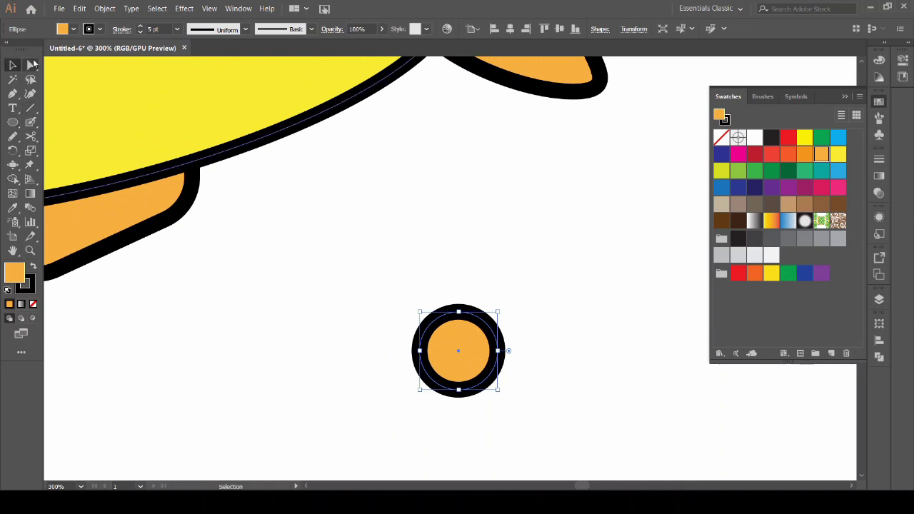
{"action": "left_click", "coordinate": [31, 65]}
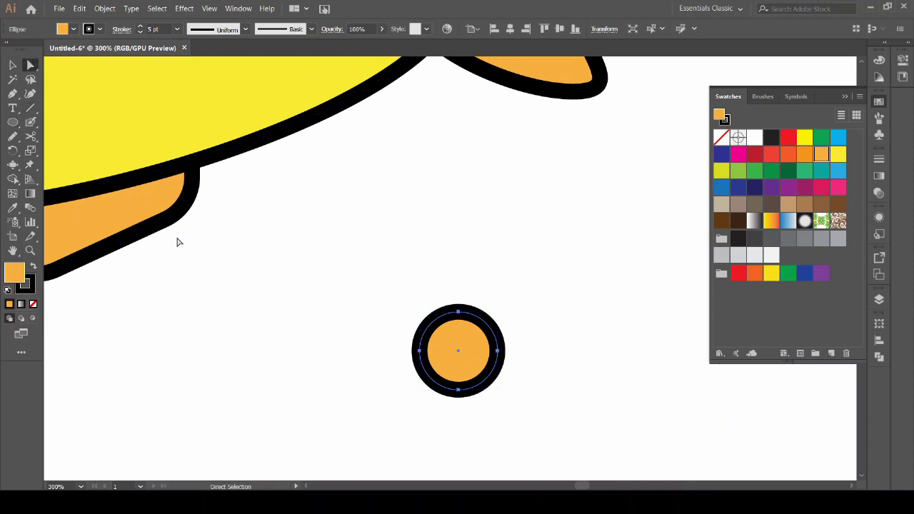
{"action": "left_click", "coordinate": [420, 350]}
{"action": "key", "text": "shift+Left"}
{"action": "key", "text": "shift+Left"}
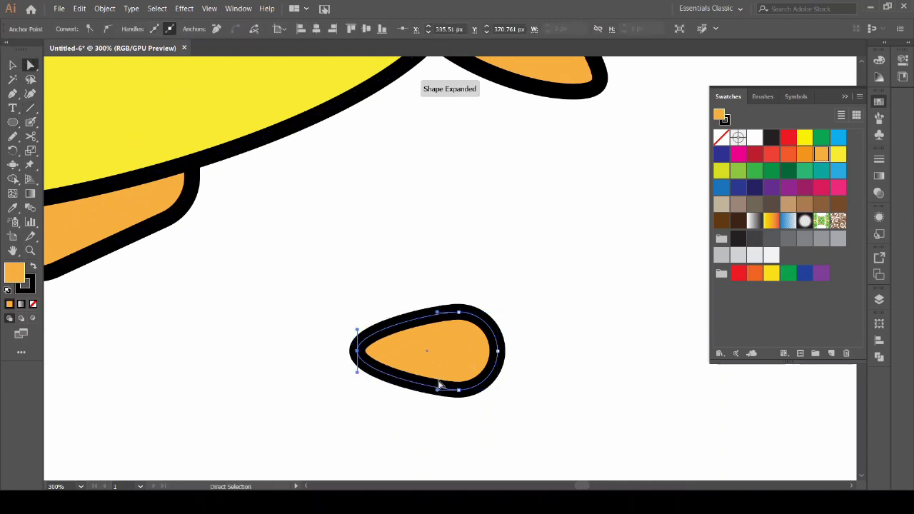
{"action": "left_click", "coordinate": [499, 352]}
{"action": "key", "text": "Left"}
{"action": "key", "text": "Left"}
{"action": "key", "text": "Left"}
{"action": "key", "text": "Left"}
{"action": "key", "text": "Left"}
{"action": "key", "text": "Left"}
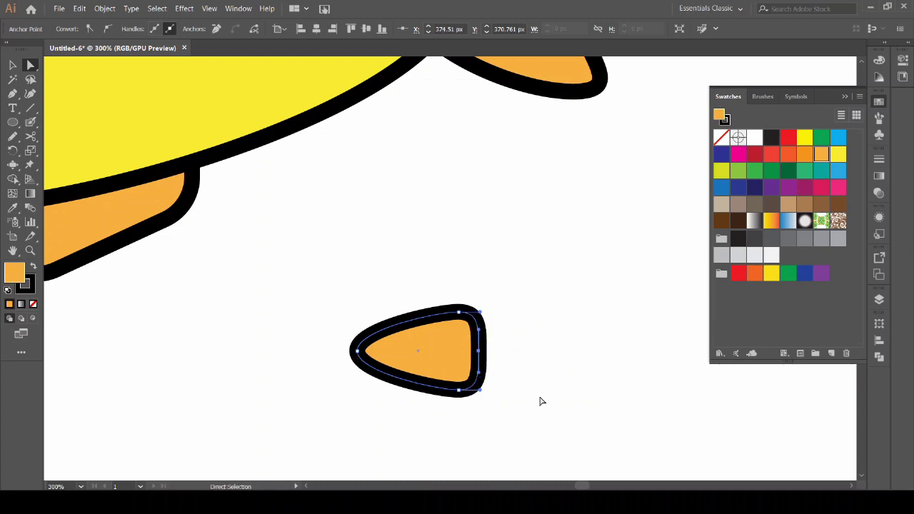
{"action": "key", "text": "Left"}
{"action": "key", "text": "Left"}
- Move the small fin to the middle of the body and left-align it with the top fin
{"action": "key", "text": "v"}
{"action": "left_click", "coordinate": [276, 198]}
{"action": "key", "text": "ctrl+0"}
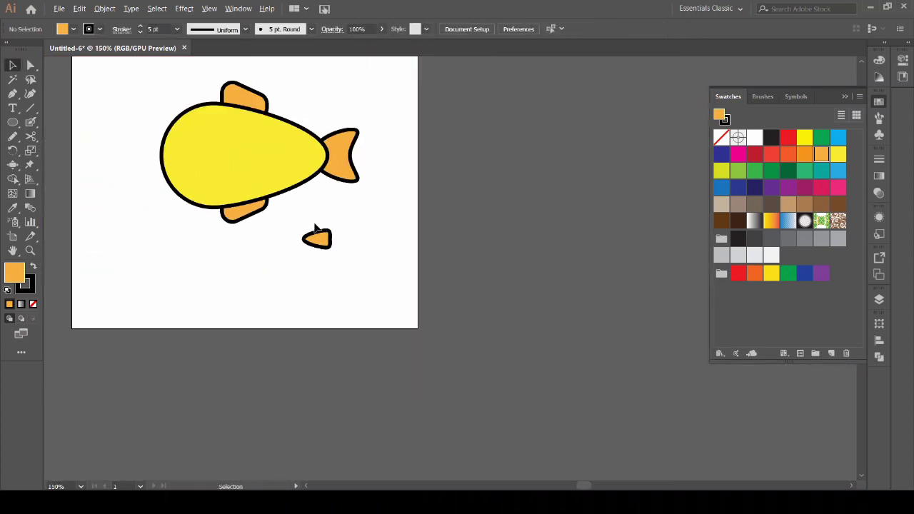
{"action": "key", "text": "ctrl+1"}
{"action": "left_click_drag", "start_coordinate": [502, 327], "coordinate": [376, 199]}
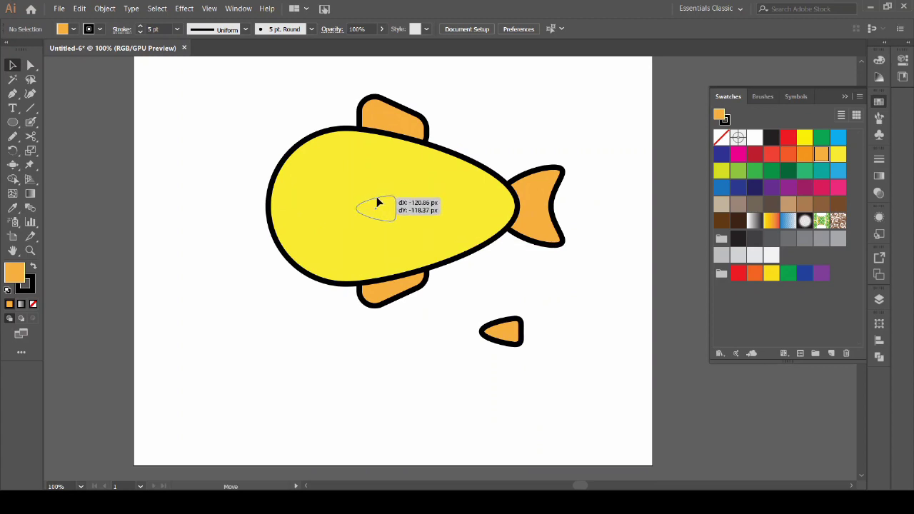
{"action": "left_click", "coordinate": [468, 207], "text": "shift"}
{"action": "left_click", "coordinate": [381, 176], "text": "shift"}
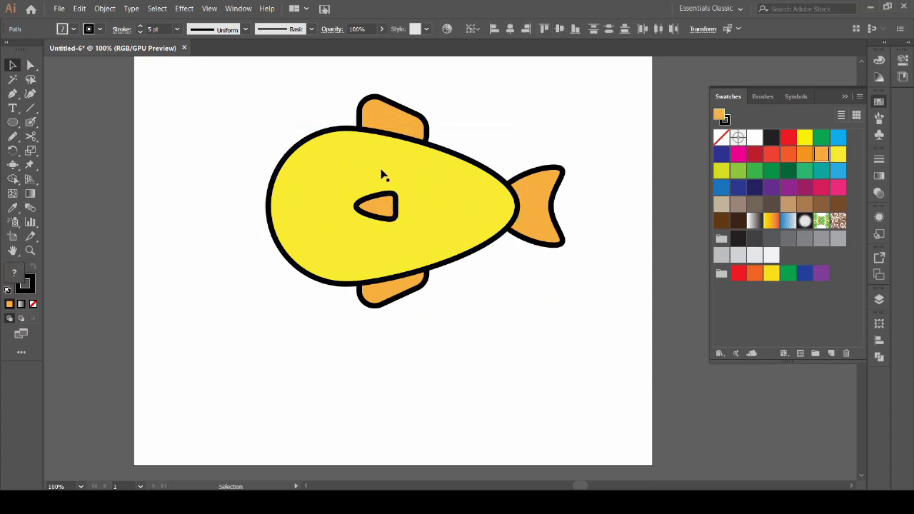
{"action": "left_click", "coordinate": [362, 122], "text": "shift"}
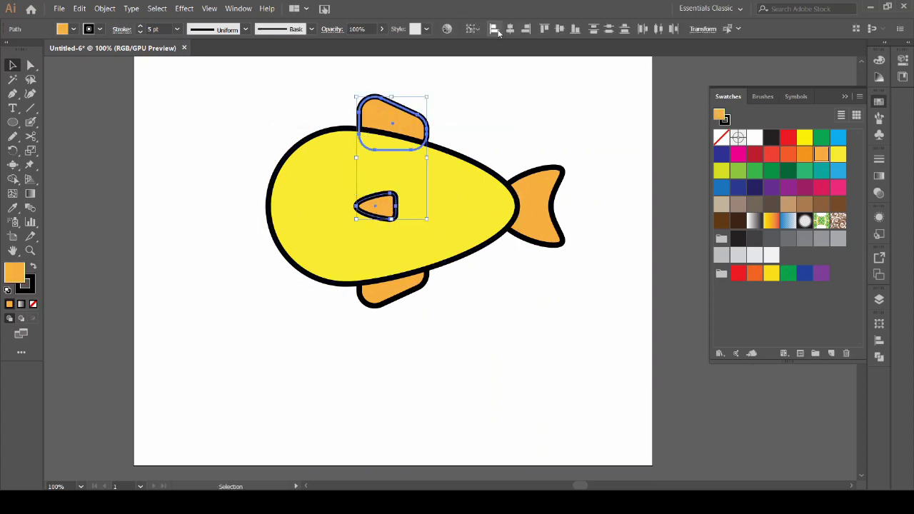
{"action": "left_click", "coordinate": [557, 327]}
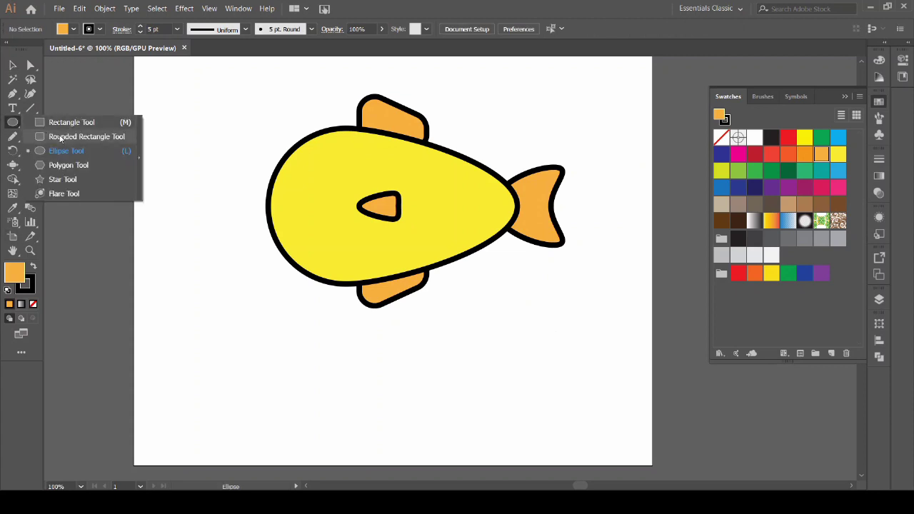
- Create a white-filled circle and move it onto the fish's head as the eye
{"action": "left_click_drag", "start_coordinate": [16, 126], "coordinate": [65, 149]}
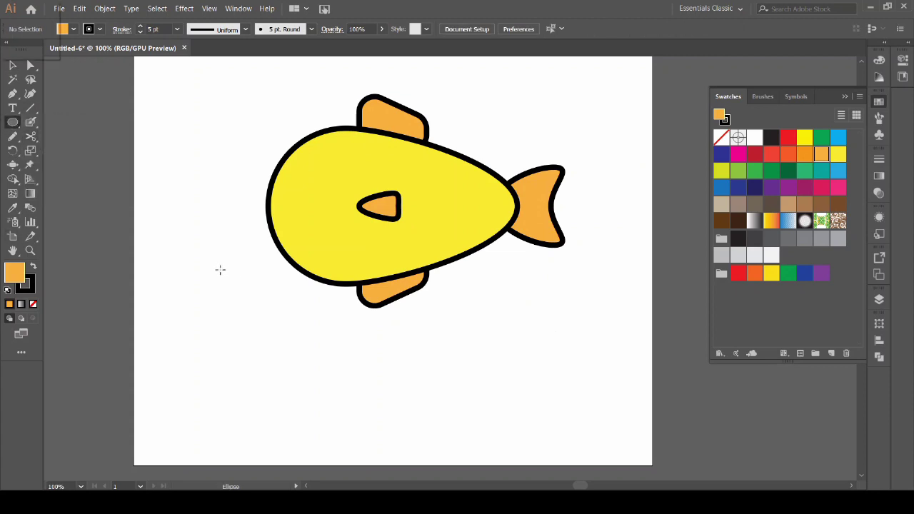
{"action": "left_click", "coordinate": [220, 270]}
{"action": "type", "text": "20"}
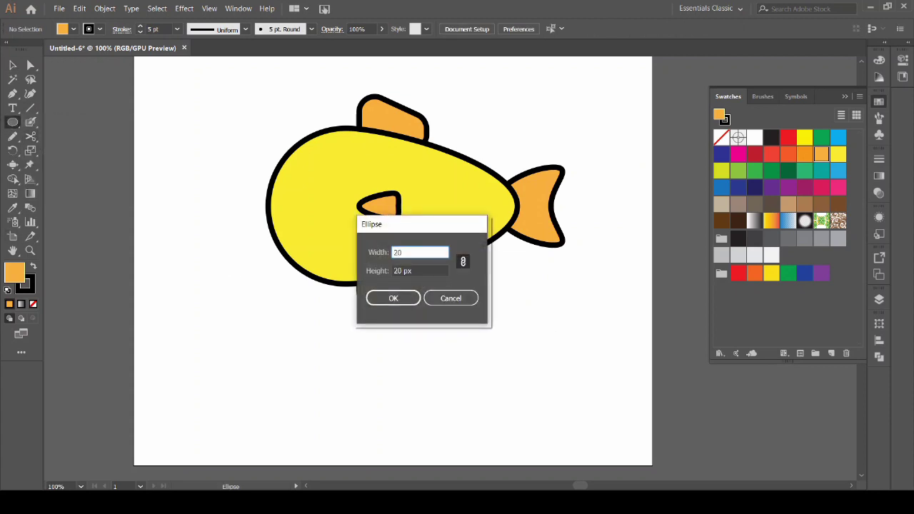
{"action": "key", "text": "Return"}
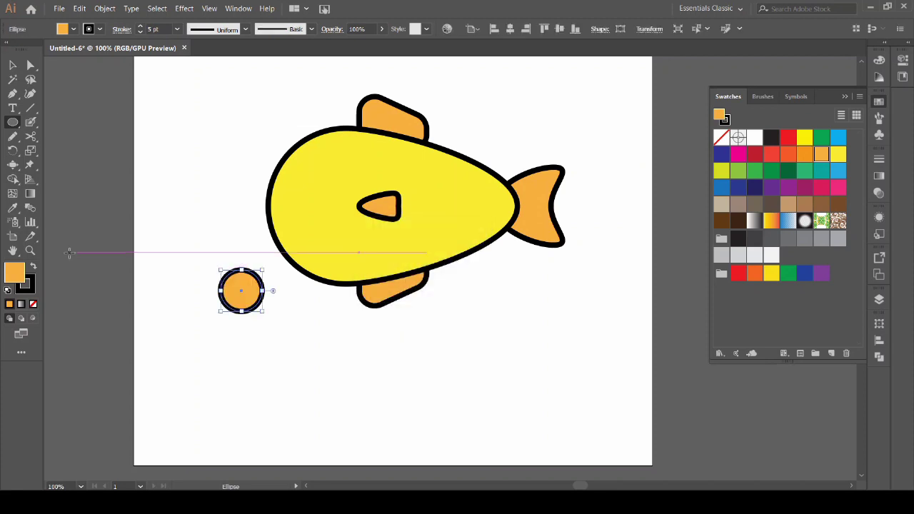
{"action": "left_click", "coordinate": [755, 137]}
{"action": "left_click", "coordinate": [12, 65]}
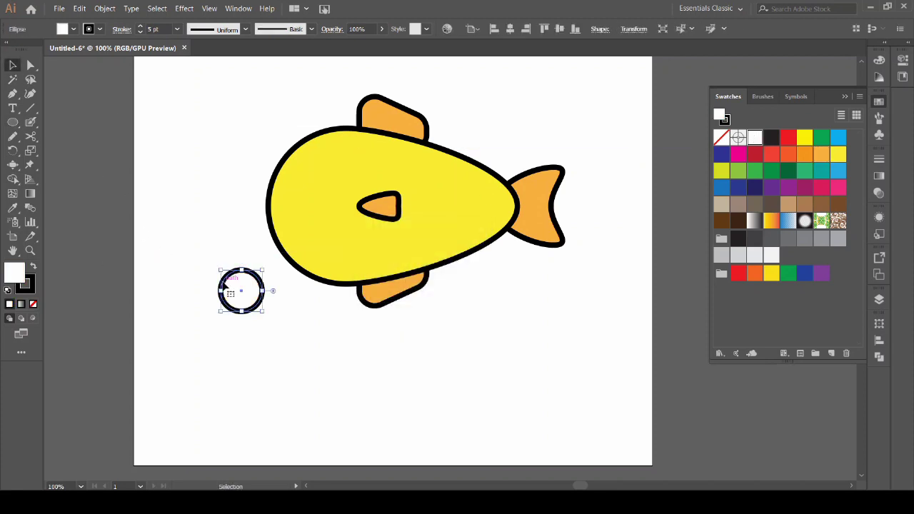
{"action": "left_click_drag", "start_coordinate": [242, 291], "coordinate": [322, 177]}
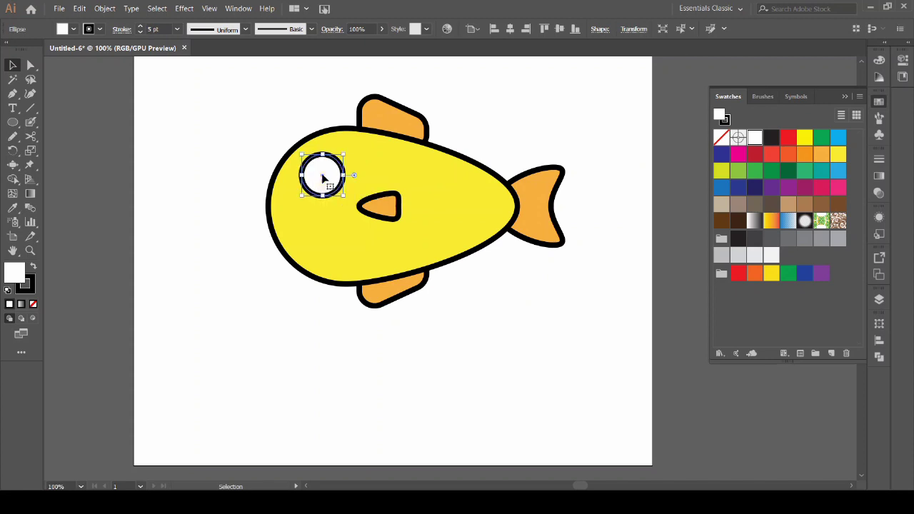
{"action": "left_click", "coordinate": [182, 219]}
- Create a smaller circle with a black fill and no outline for the pupil
{"action": "left_click", "coordinate": [12, 122]}
{"action": "left_click", "coordinate": [187, 277]}
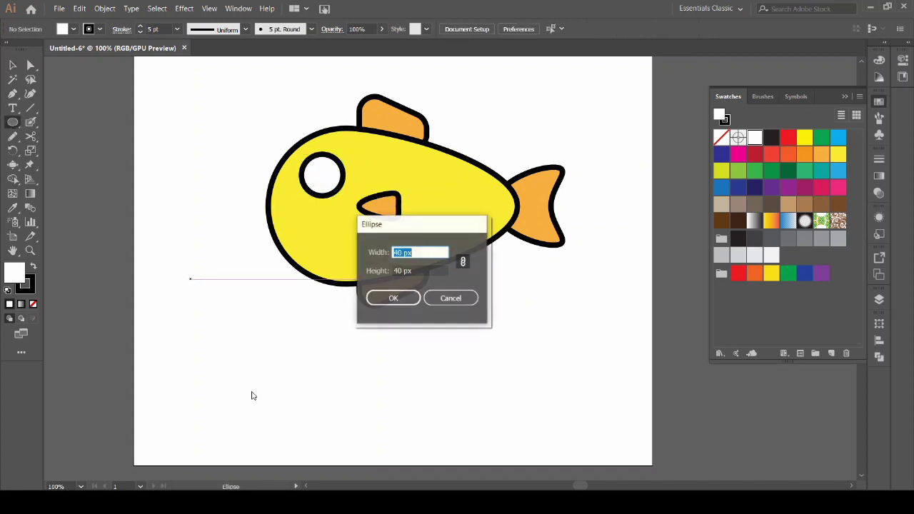
{"action": "key", "text": "Return"}
{"action": "key", "text": "shift+x"}
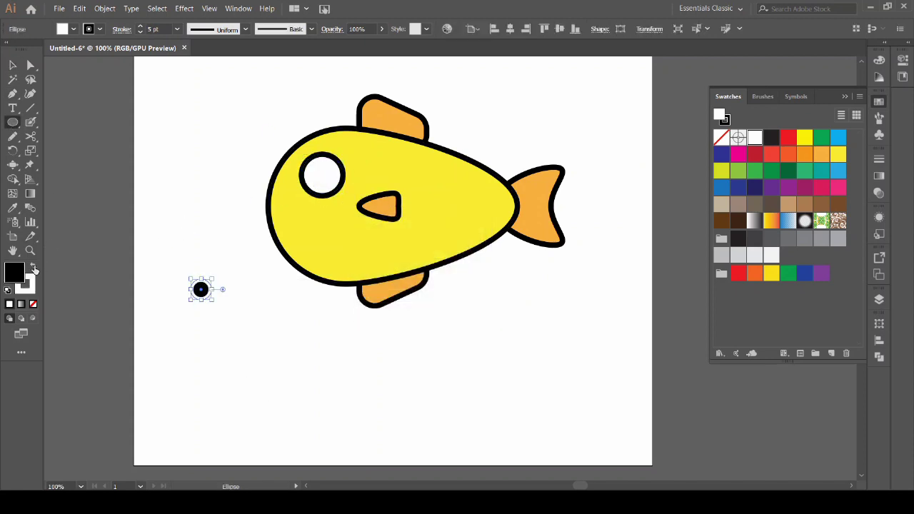
{"action": "left_click", "coordinate": [32, 289]}
{"action": "left_click", "coordinate": [33, 305]}
{"action": "left_click", "coordinate": [221, 289]}
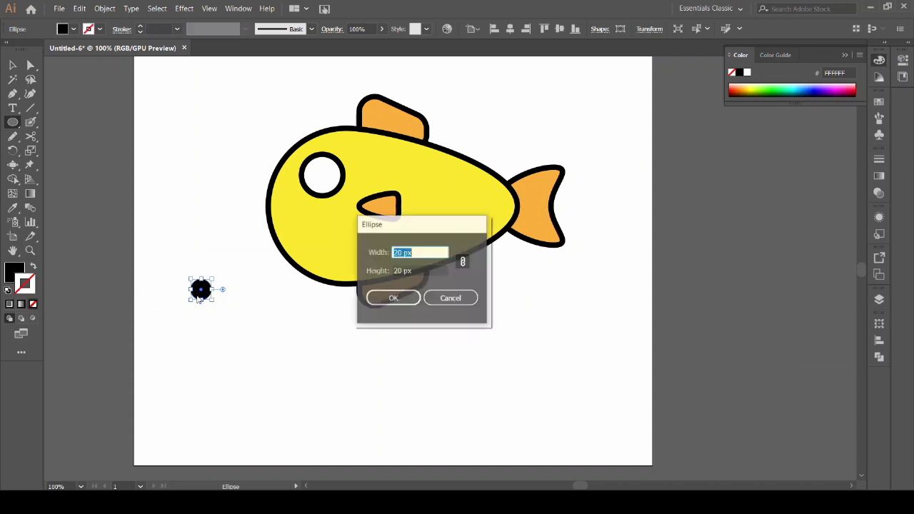
{"action": "key", "text": "Escape"}
- Centre the pupil within the white eye, then draw a small circle below-left of the fish
{"action": "key", "text": "v"}
{"action": "left_click", "coordinate": [238, 226]}
{"action": "left_click", "coordinate": [202, 288]}
{"action": "left_click", "coordinate": [330, 175], "text": "shift"}
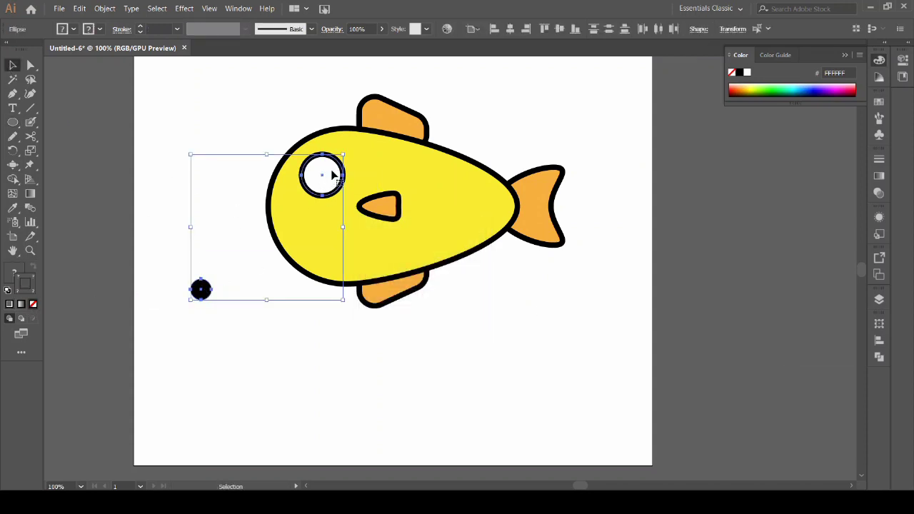
{"action": "left_click", "coordinate": [332, 172]}
{"action": "left_click", "coordinate": [510, 28]}
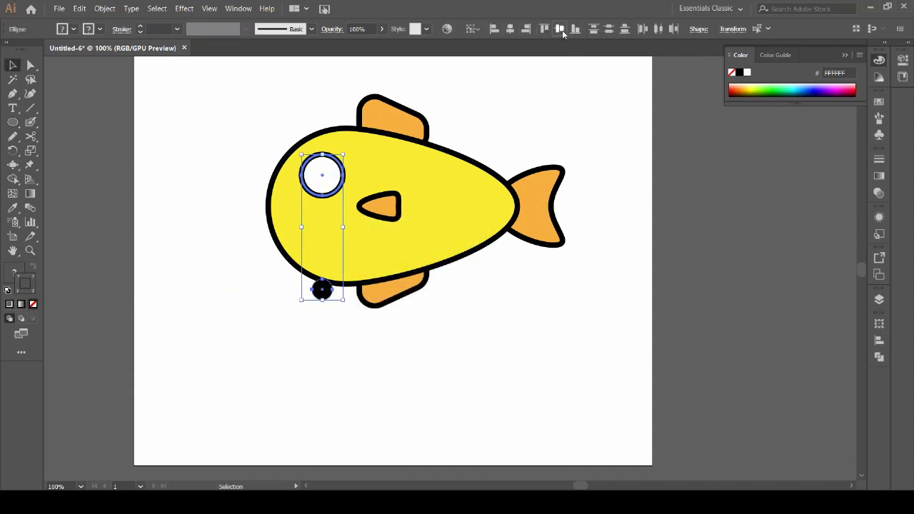
{"action": "left_click", "coordinate": [561, 29]}
{"action": "left_click", "coordinate": [385, 381]}
{"action": "key", "text": "l"}
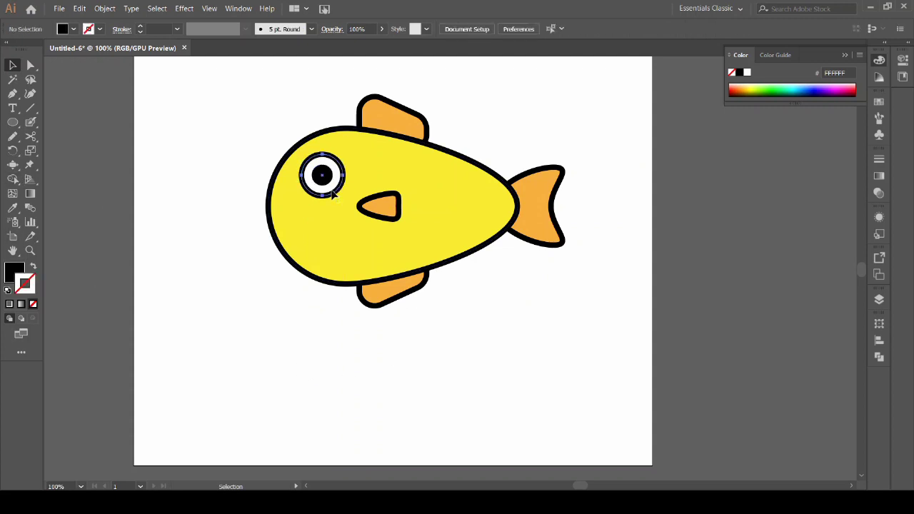
{"action": "left_click_drag", "start_coordinate": [232, 278], "coordinate": [277, 322]}
- Cut the small circle with the Scissors tool and delete the unwanted piece
{"action": "key", "text": "d"}
{"action": "left_click", "coordinate": [277, 305]}
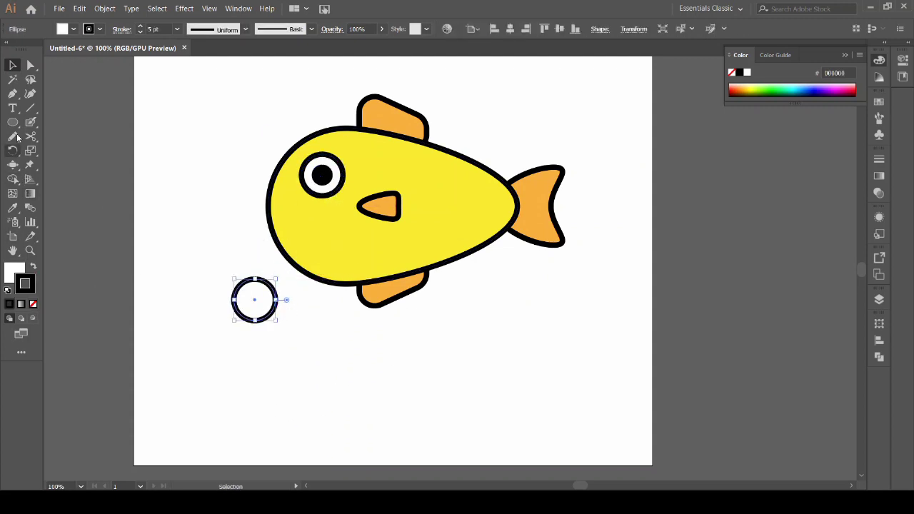
{"action": "left_click", "coordinate": [32, 137]}
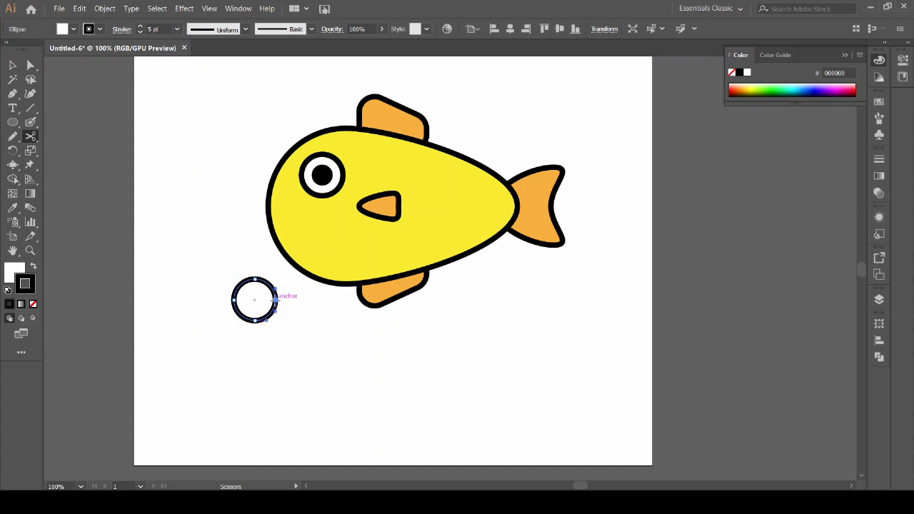
{"action": "left_click", "coordinate": [276, 299]}
{"action": "key", "text": "v"}
{"action": "left_click", "coordinate": [247, 288]}
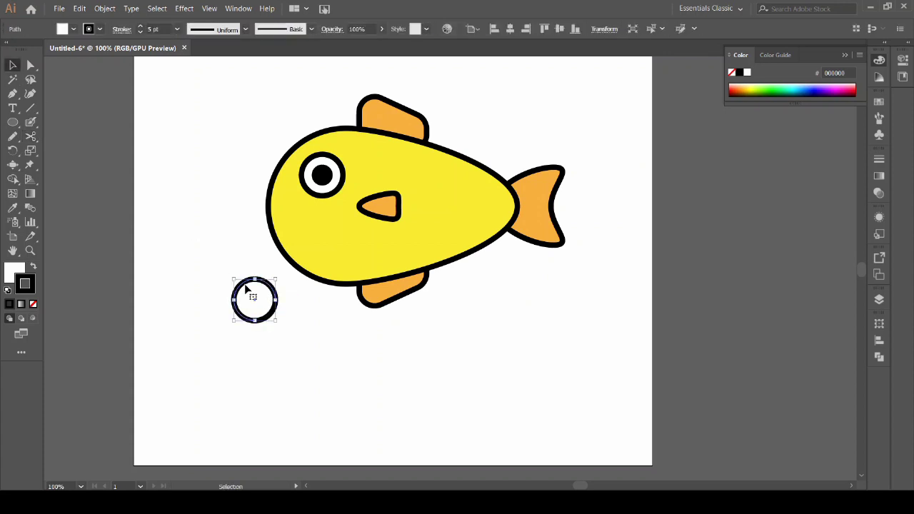
{"action": "key", "text": "Delete"}
- Remove the arc's fill, round its stroke caps, and place it at the fish's mouth
{"action": "left_click", "coordinate": [267, 318]}
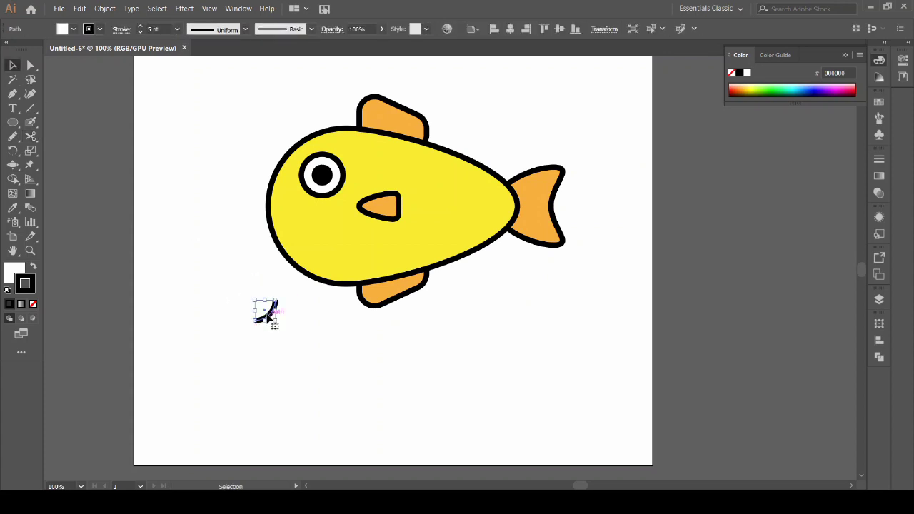
{"action": "left_click_drag", "start_coordinate": [270, 316], "coordinate": [296, 246]}
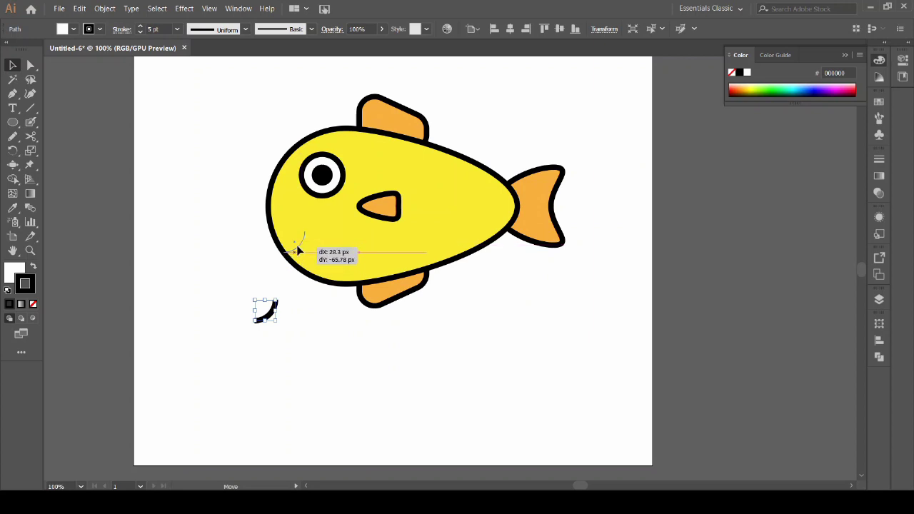
{"action": "left_click", "coordinate": [20, 272]}
{"action": "left_click", "coordinate": [32, 303]}
{"action": "left_click", "coordinate": [331, 351]}
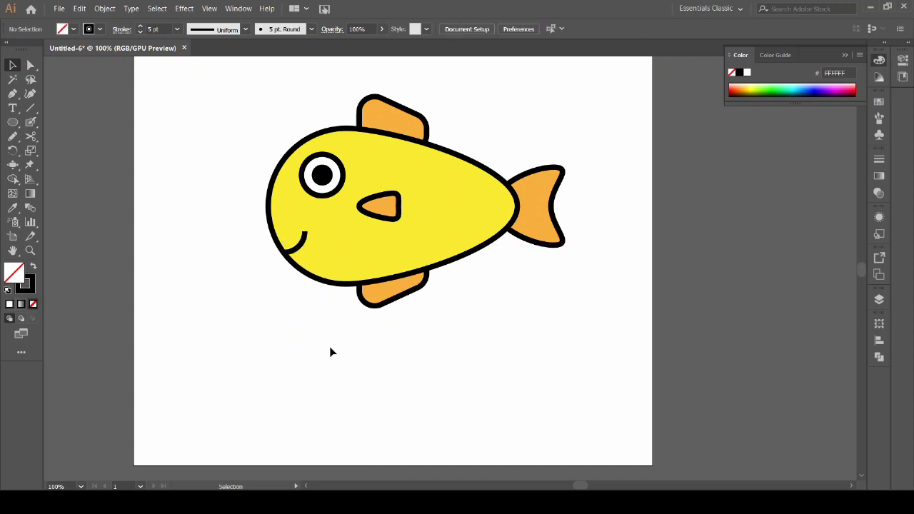
{"action": "left_click", "coordinate": [303, 245]}
{"action": "key", "text": "ctrl+F10"}
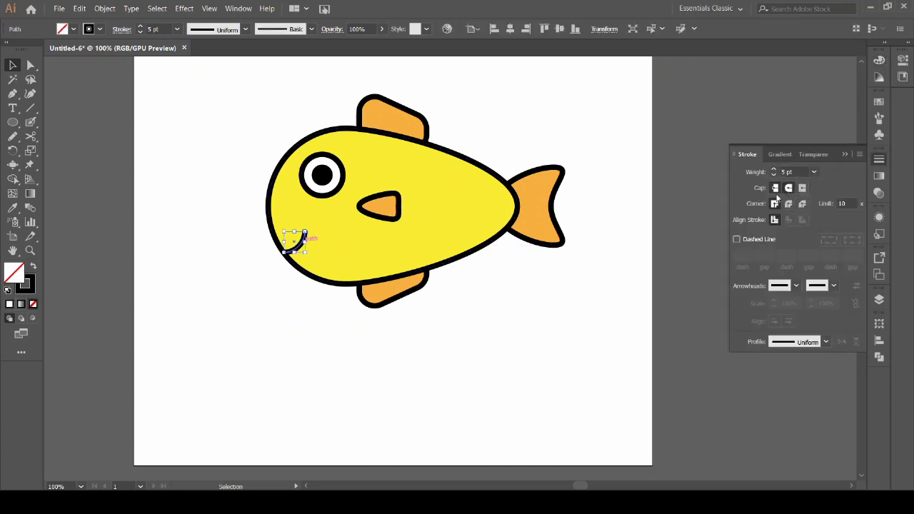
{"action": "mouse_move", "coordinate": [296, 241]}
{"action": "left_mouse_down"}
{"action": "mouse_move", "coordinate": [242, 246]}
{"action": "mouse_move", "coordinate": [306, 232]}
{"action": "left_mouse_up"}
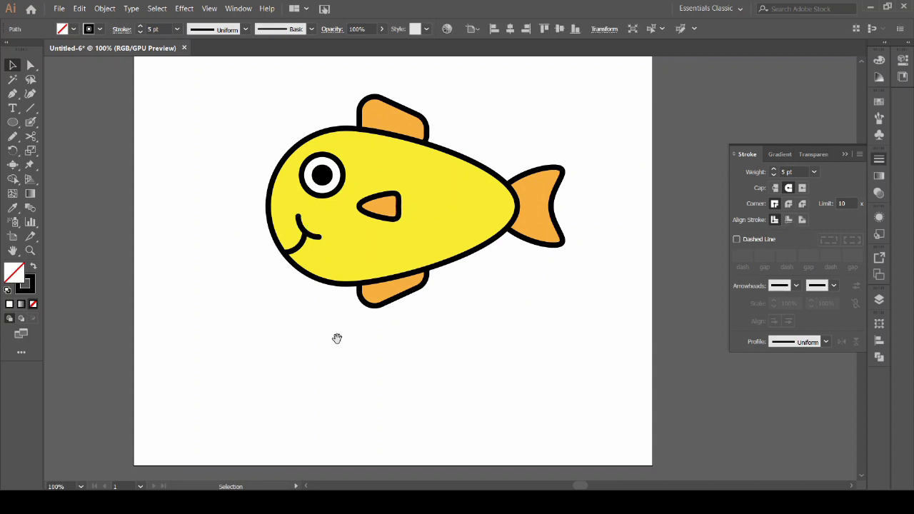
{"action": "left_click_drag", "start_coordinate": [337, 336], "coordinate": [260, 348]}
{"action": "left_click", "coordinate": [12, 122]}
- Create a 20 px circle and cut it with Scissors at its top and bottom points
{"action": "left_click", "coordinate": [399, 320]}
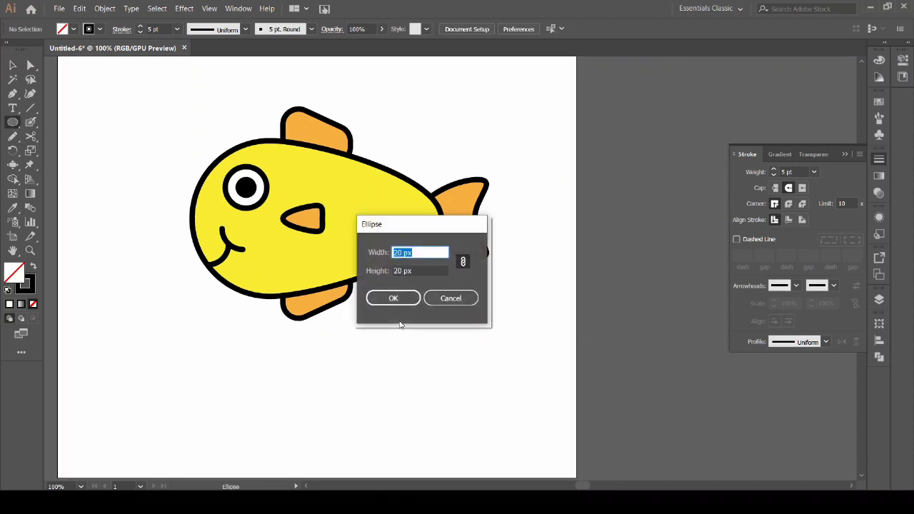
{"action": "key", "text": "Return"}
{"action": "key", "text": "v"}
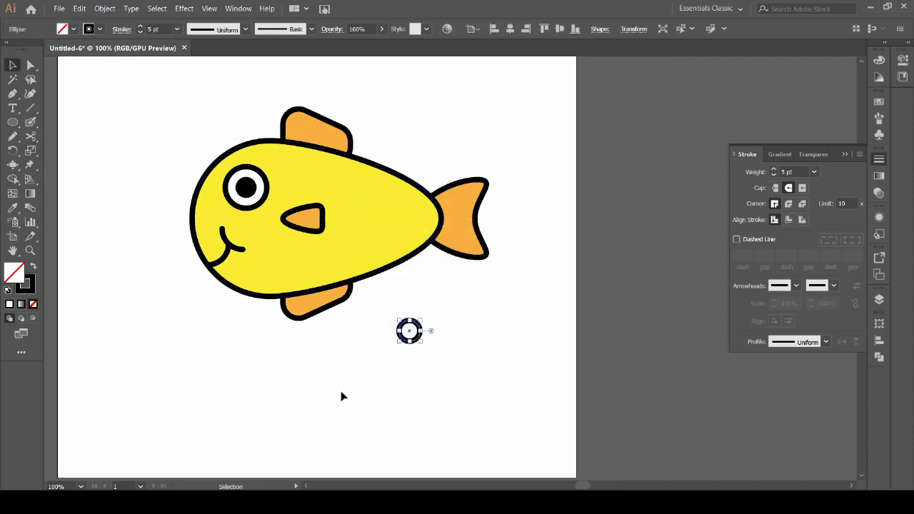
{"action": "left_click", "coordinate": [341, 391]}
{"action": "key", "text": "c"}
{"action": "left_click", "coordinate": [414, 318]}
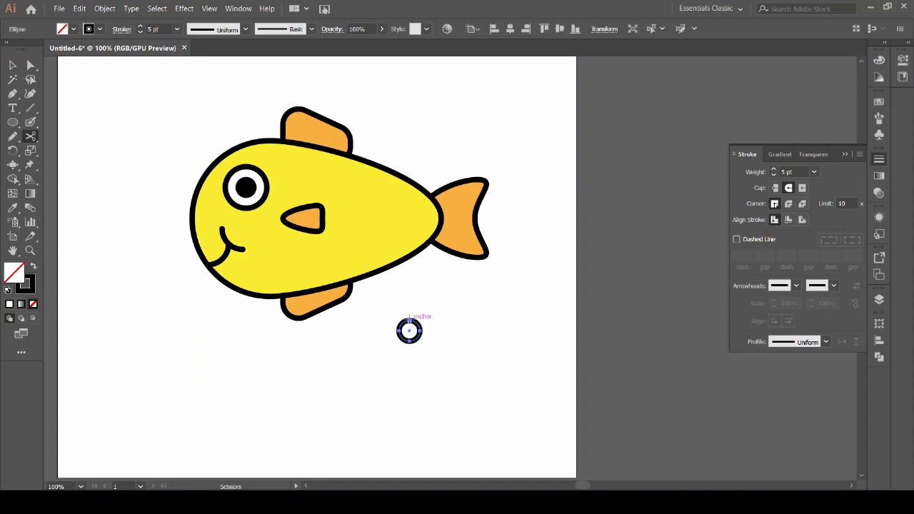
{"action": "left_click", "coordinate": [409, 344]}
- Delete the circle's left half and stack repeated copies of the arc downward
{"action": "left_click", "coordinate": [11, 65]}
{"action": "left_click", "coordinate": [388, 343]}
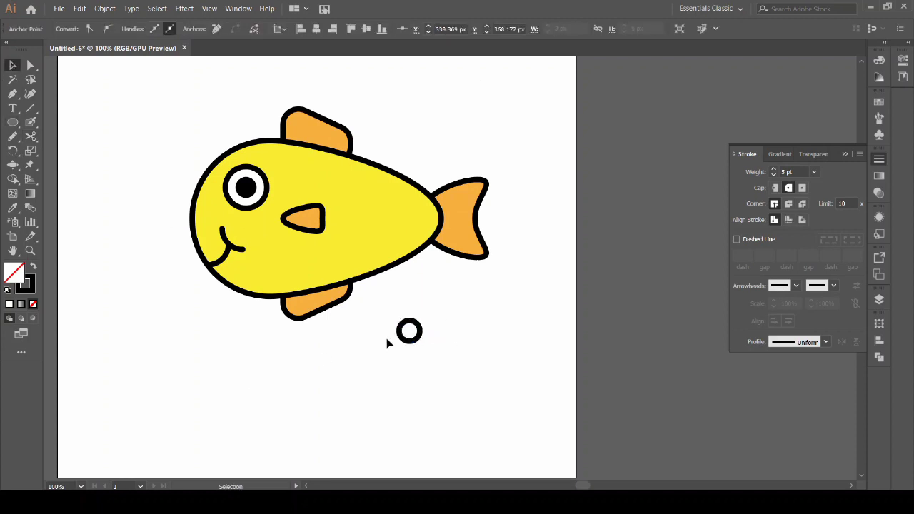
{"action": "left_click", "coordinate": [398, 333]}
{"action": "key", "text": "Delete"}
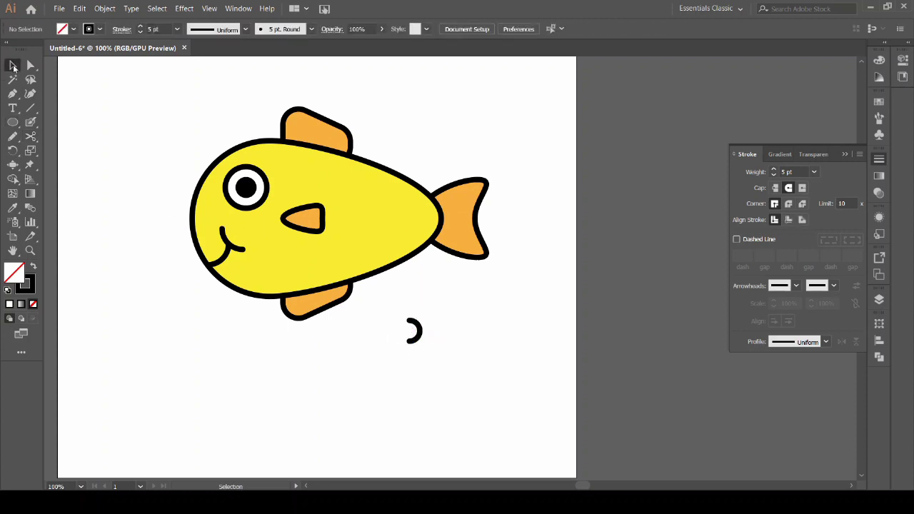
{"action": "left_click_drag", "start_coordinate": [415, 326], "coordinate": [418, 348]}
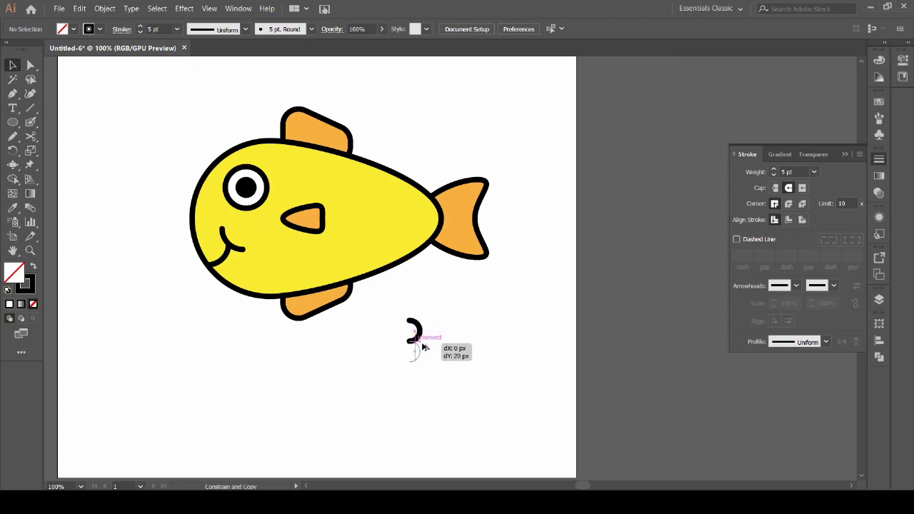
{"action": "key", "text": "ctrl+d"}
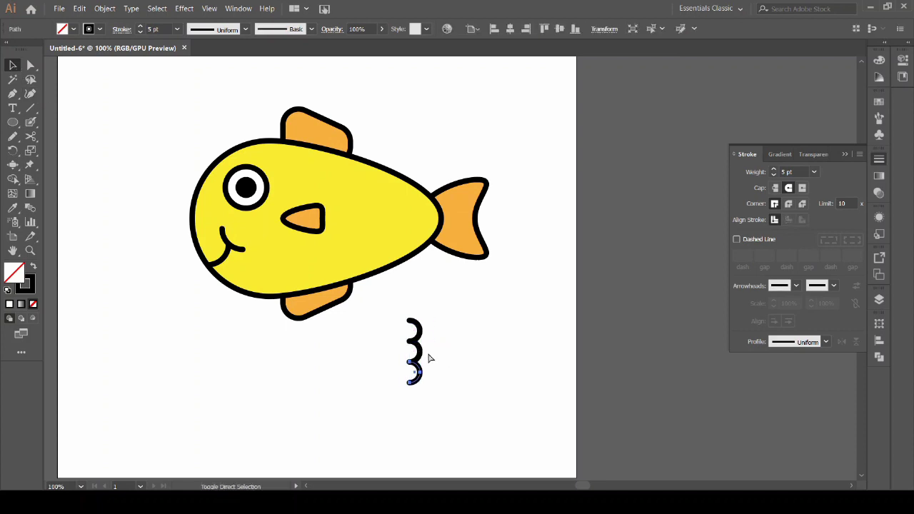
{"action": "key", "text": "ctrl+d"}
{"action": "key", "text": "ctrl+d"}
- Move the arc column left beneath the fish and place a copy just to its right
{"action": "left_click_drag", "start_coordinate": [387, 304], "coordinate": [450, 458]}
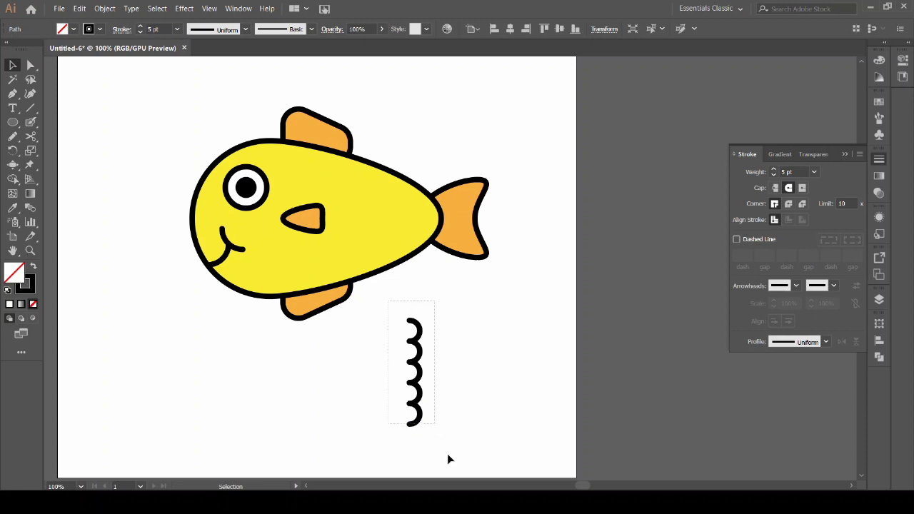
{"action": "left_click_drag", "start_coordinate": [411, 365], "coordinate": [301, 365]}
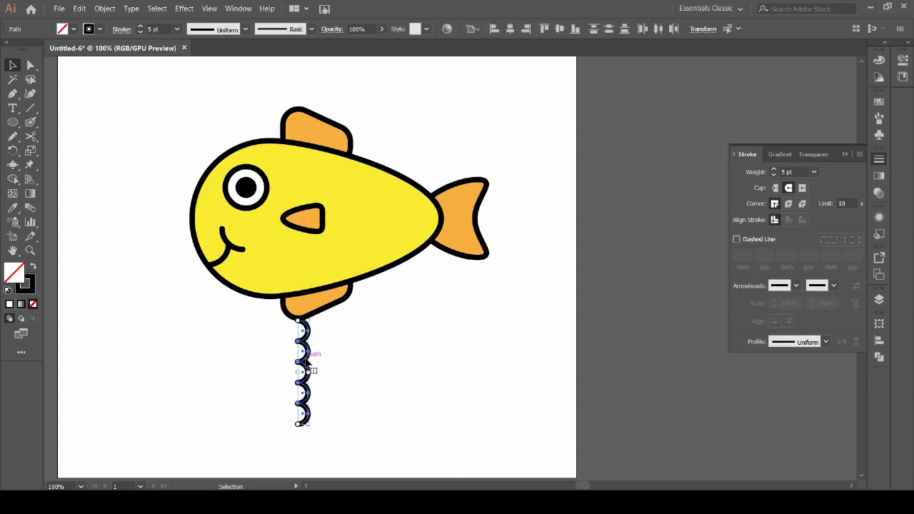
{"action": "right_click", "coordinate": [327, 344]}
{"action": "left_click", "coordinate": [322, 377]}
{"action": "left_click", "coordinate": [306, 365]}
{"action": "mouse_move", "coordinate": [306, 366]}
{"action": "left_mouse_down"}
{"action": "mouse_move", "coordinate": [307, 379]}
{"action": "mouse_move", "coordinate": [342, 378]}
{"action": "left_mouse_up"}
- Shorten the copied column by one arc and duplicate it twice further right
{"action": "left_click", "coordinate": [338, 341]}
{"action": "key", "text": "Delete"}
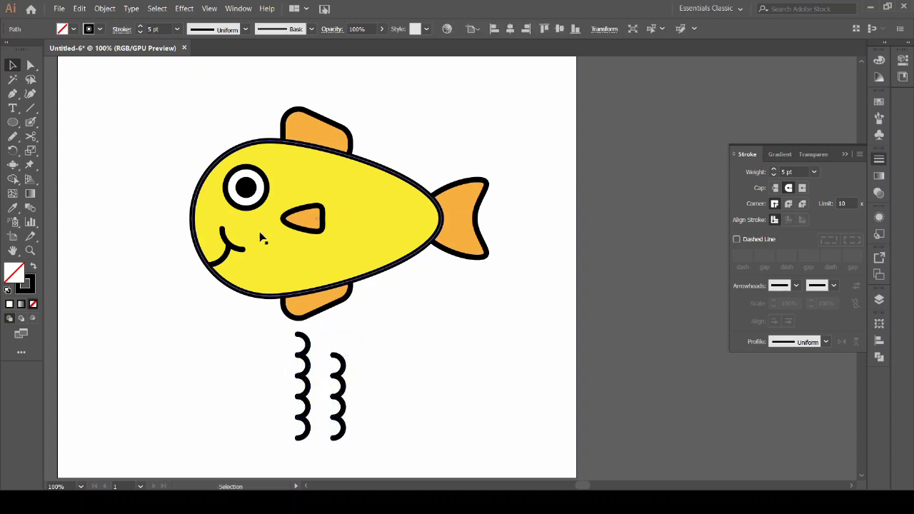
{"action": "left_click", "coordinate": [340, 391]}
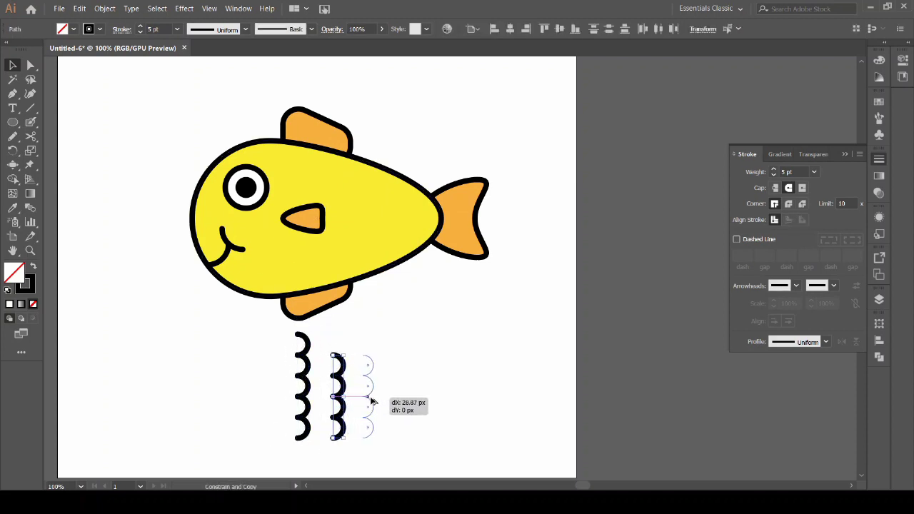
{"action": "left_click_drag", "start_coordinate": [342, 395], "coordinate": [371, 395]}
{"action": "key", "text": "ctrl+d"}
{"action": "key", "text": "ctrl+d"}
- Delete top arcs from the remaining columns so they step down to a single arc
{"action": "left_click", "coordinate": [348, 342]}
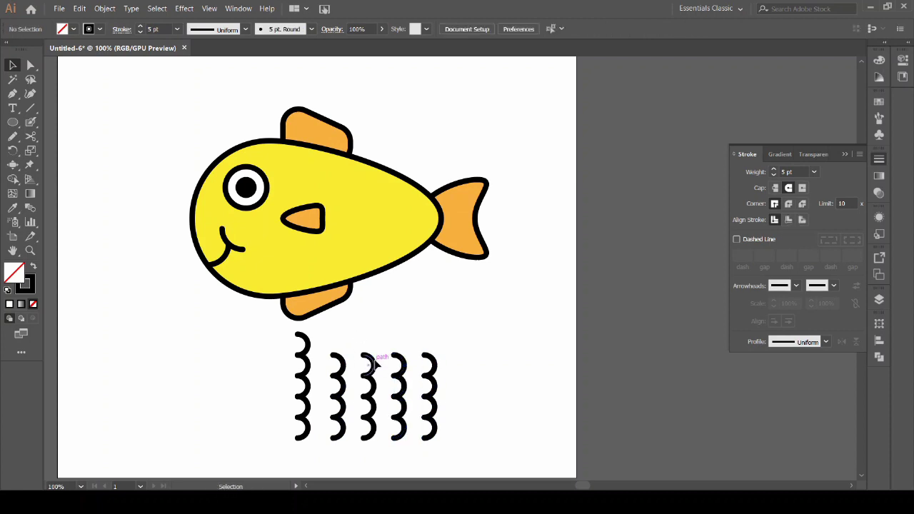
{"action": "left_click", "coordinate": [368, 361]}
{"action": "key", "text": "Delete"}
{"action": "left_click_drag", "start_coordinate": [386, 350], "coordinate": [418, 390]}
{"action": "key", "text": "Delete"}
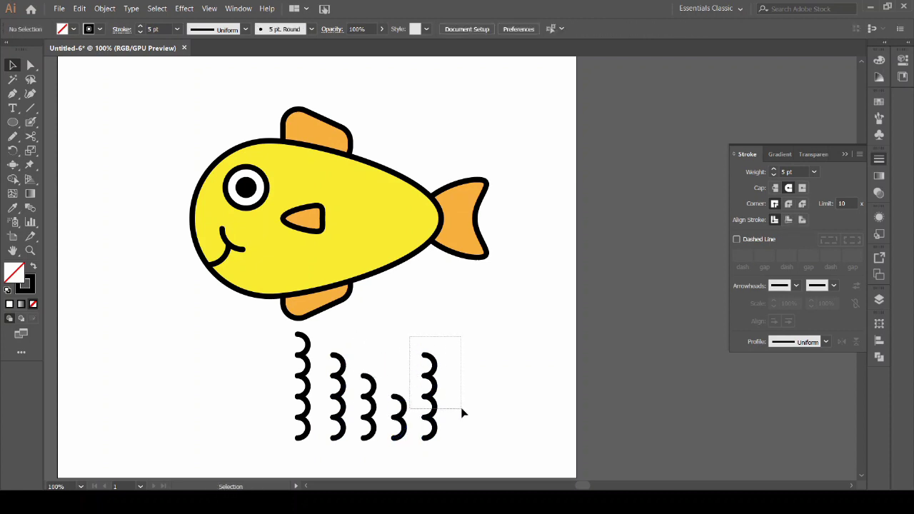
{"action": "left_click_drag", "start_coordinate": [410, 336], "coordinate": [447, 411]}
{"action": "key", "text": "Delete"}
- Group each wave column into its own group
{"action": "left_click_drag", "start_coordinate": [282, 328], "coordinate": [329, 461]}
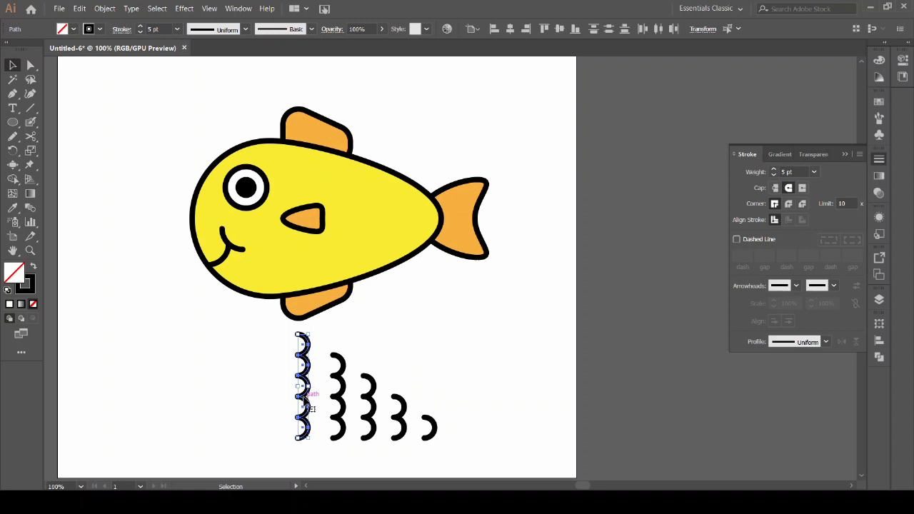
{"action": "right_click", "coordinate": [304, 393]}
{"action": "left_click", "coordinate": [365, 251]}
{"action": "left_click", "coordinate": [338, 375]}
{"action": "right_click", "coordinate": [338, 373]}
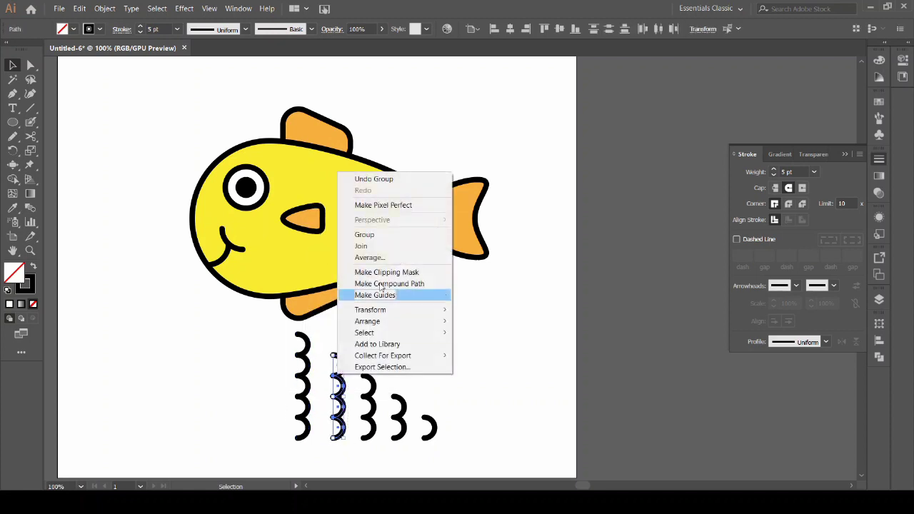
{"action": "left_click", "coordinate": [364, 235]}
{"action": "left_click", "coordinate": [368, 400]}
{"action": "right_click", "coordinate": [372, 404]}
{"action": "left_click", "coordinate": [378, 259]}
{"action": "left_click", "coordinate": [399, 428]}
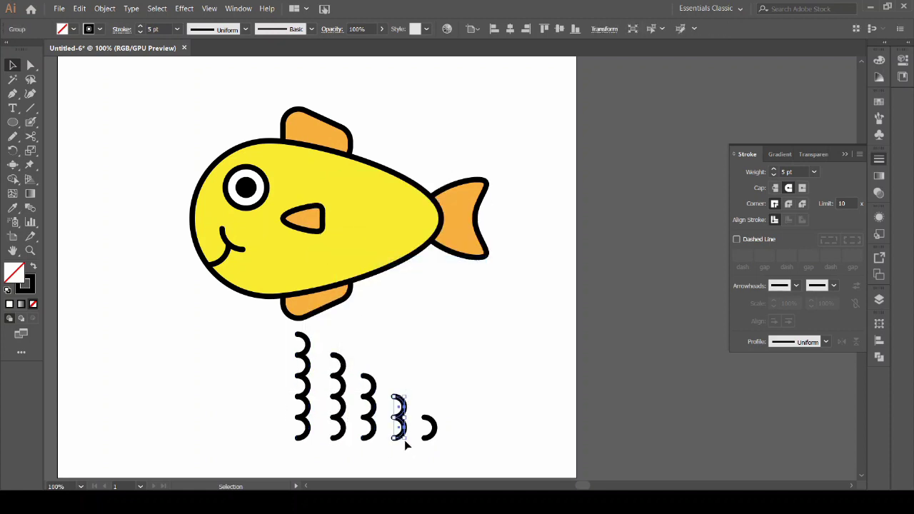
{"action": "right_click", "coordinate": [398, 429]}
{"action": "left_click", "coordinate": [434, 277]}
- Vertically centre the five wave columns on each other
{"action": "left_click", "coordinate": [268, 361]}
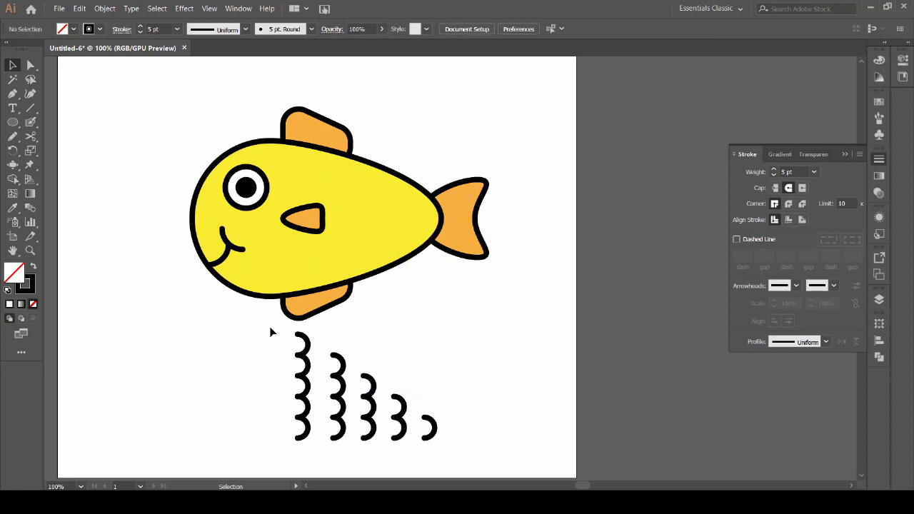
{"action": "left_click_drag", "start_coordinate": [271, 330], "coordinate": [464, 461]}
{"action": "left_click", "coordinate": [291, 357]}
{"action": "scroll", "coordinate": [291, 357], "scroll_direction": "down", "scroll_amount": 1}
{"action": "key", "text": "ctrl+z"}
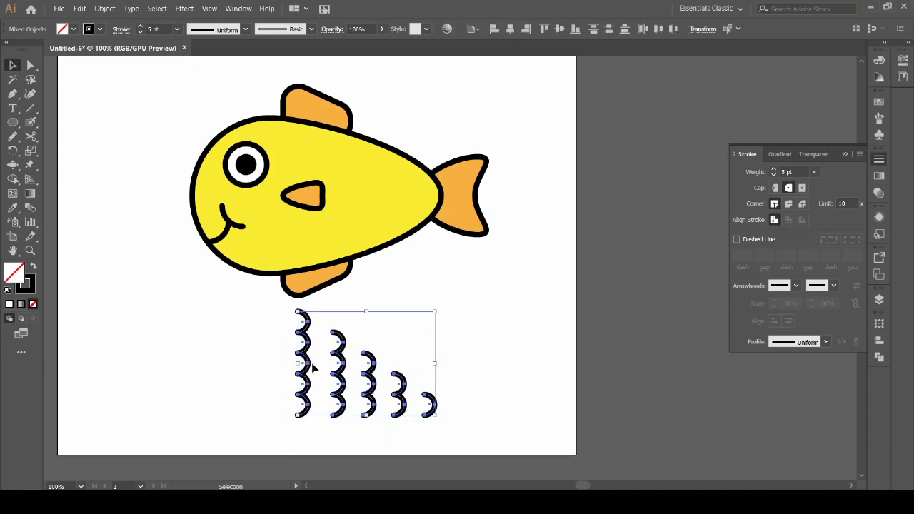
{"action": "left_click", "coordinate": [559, 29]}
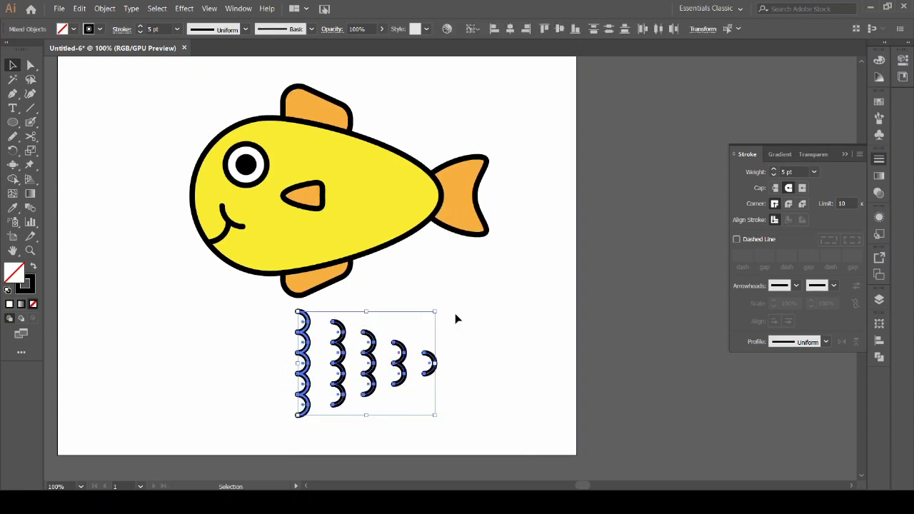
- Move the wave columns up onto the fish body and nudge them slightly left
{"action": "left_click", "coordinate": [440, 333]}
{"action": "left_click_drag", "start_coordinate": [279, 310], "coordinate": [465, 439]}
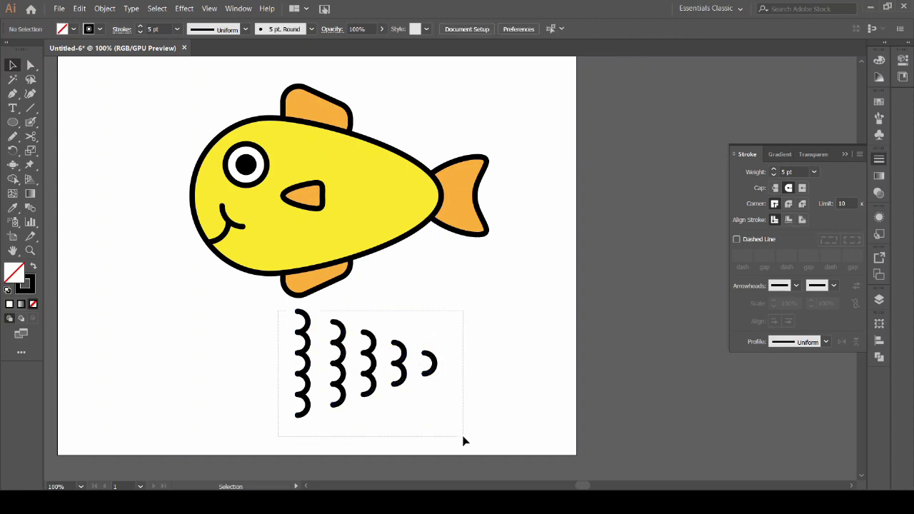
{"action": "left_click_drag", "start_coordinate": [429, 365], "coordinate": [380, 197]}
{"action": "key", "text": "shift+Left"}
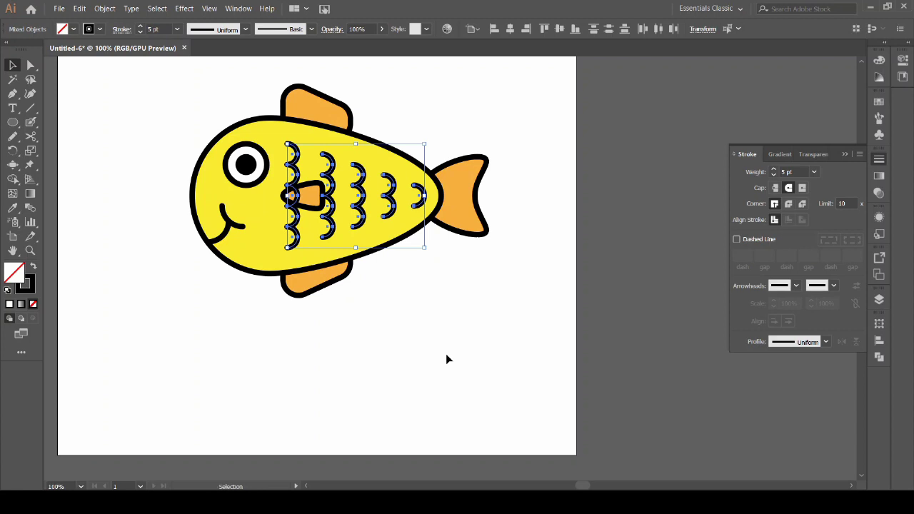
{"action": "scroll", "coordinate": [445, 358], "scroll_direction": "up", "scroll_amount": 1}
{"action": "left_click", "coordinate": [445, 358]}
- Select all five wave columns and eyedropper the fins' orange onto them
{"action": "left_click", "coordinate": [292, 178]}
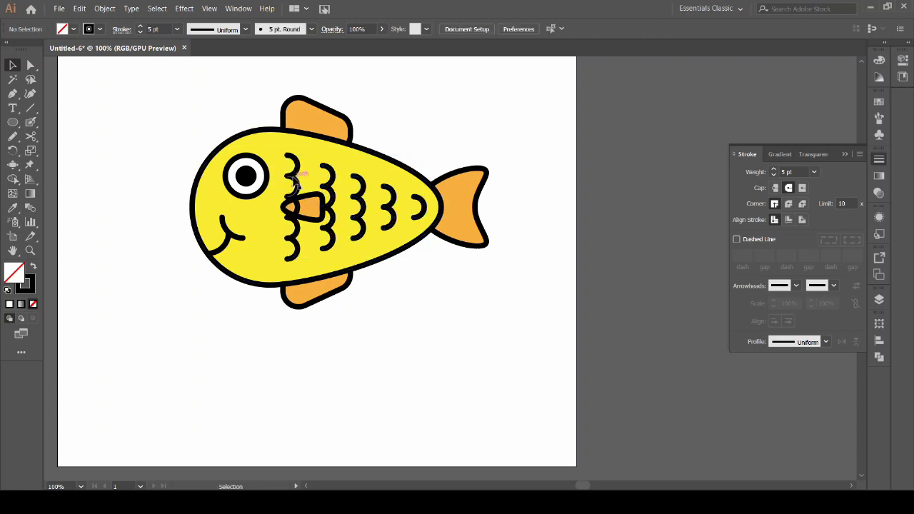
{"action": "left_click", "coordinate": [327, 178], "text": "shift"}
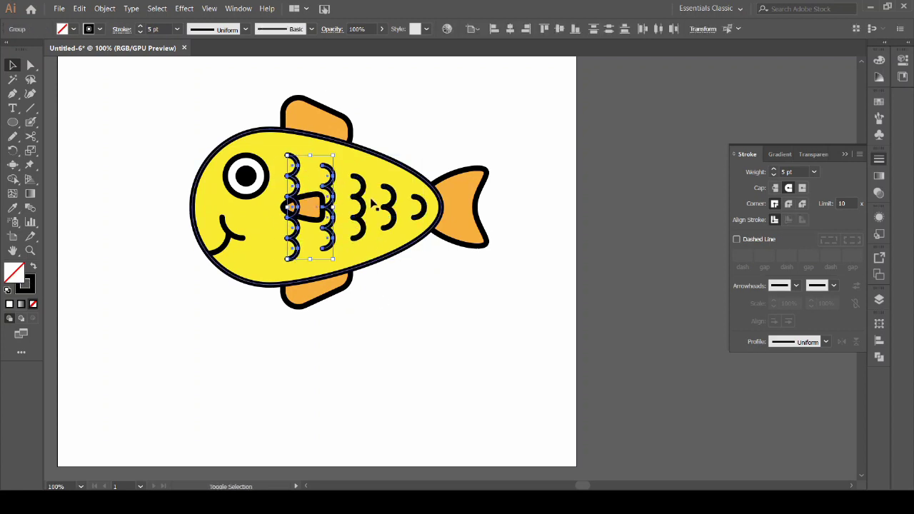
{"action": "left_click", "coordinate": [357, 188], "text": "shift"}
{"action": "left_click", "coordinate": [393, 201], "text": "shift"}
{"action": "left_click", "coordinate": [421, 207], "text": "shift"}
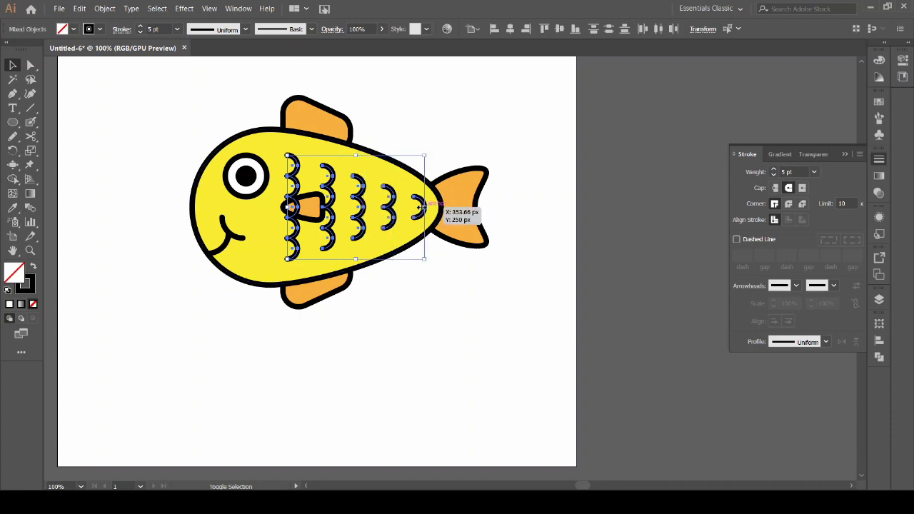
{"action": "left_click", "coordinate": [15, 207]}
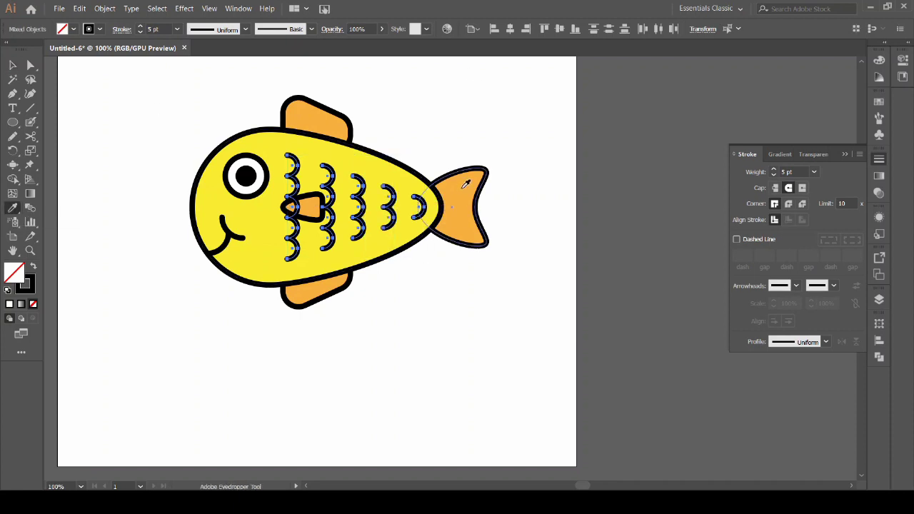
{"action": "left_click", "coordinate": [463, 188]}
{"action": "left_click", "coordinate": [13, 65]}
{"action": "left_click", "coordinate": [445, 377]}
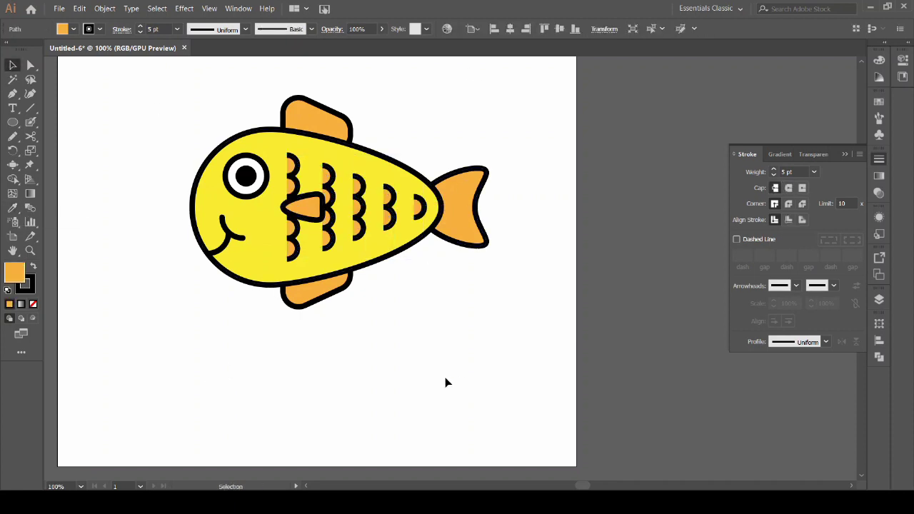
- Reselect wave columns, undo one change, then deselect everything
{"action": "left_click", "coordinate": [295, 172]}
{"action": "left_click", "coordinate": [333, 175], "text": "shift"}
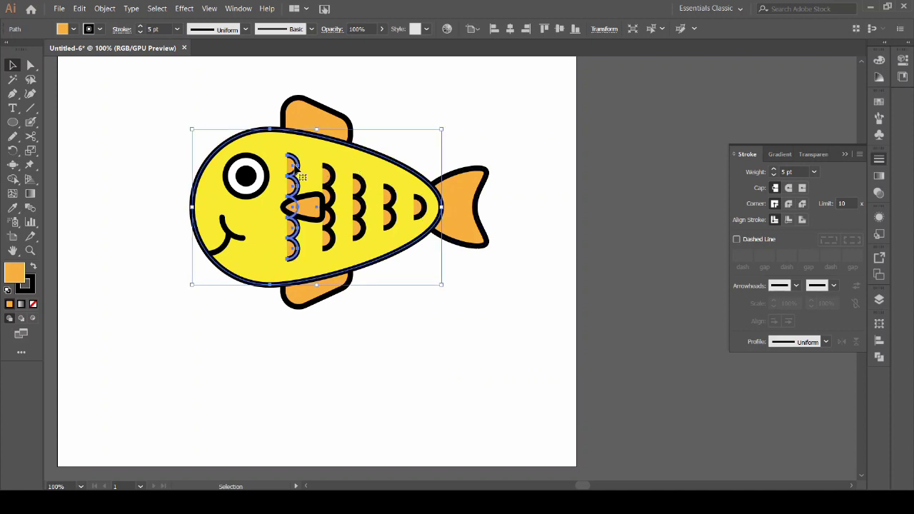
{"action": "key", "text": "ctrl+z"}
{"action": "left_click", "coordinate": [329, 178], "text": "shift"}
{"action": "left_click", "coordinate": [358, 192], "text": "shift"}
{"action": "left_click", "coordinate": [389, 194], "text": "shift"}
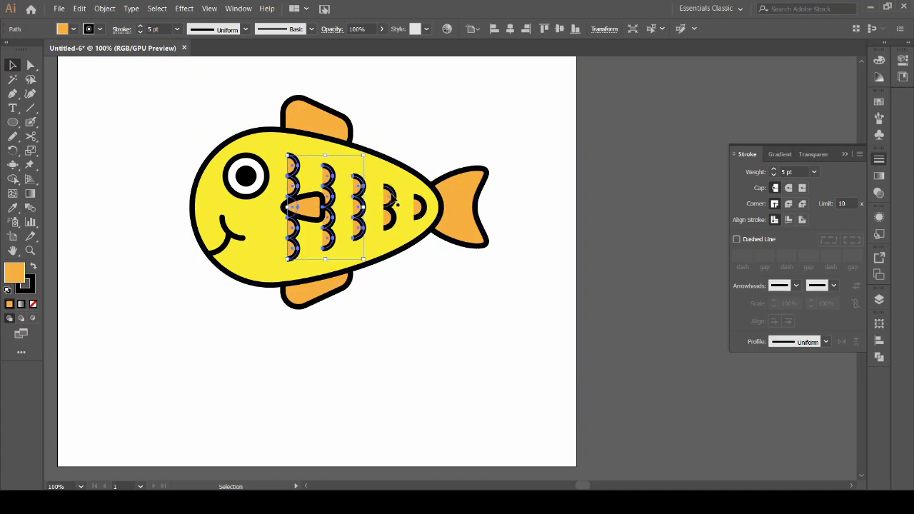
{"action": "left_click", "coordinate": [598, 300]}
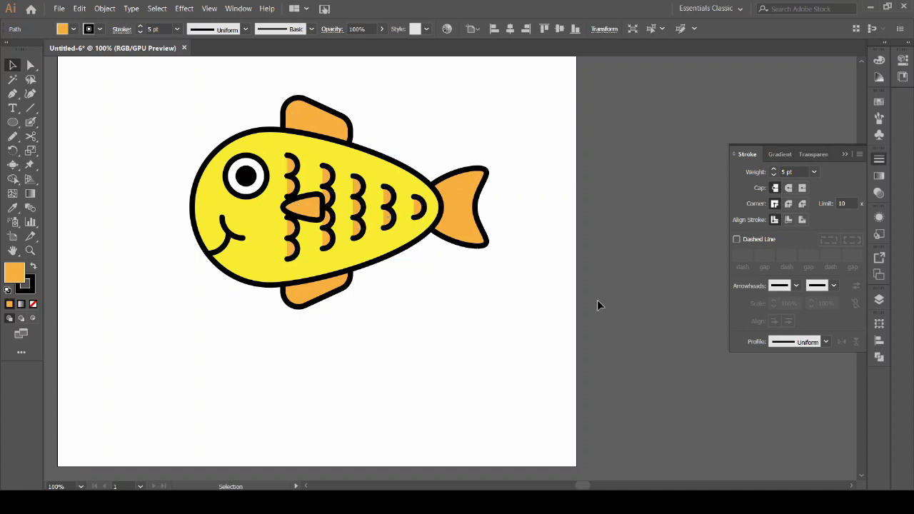
- Zoom in on the fish and create a -5 px offset path inside the top fin
{"action": "left_click_drag", "start_coordinate": [348, 341], "coordinate": [429, 373]}
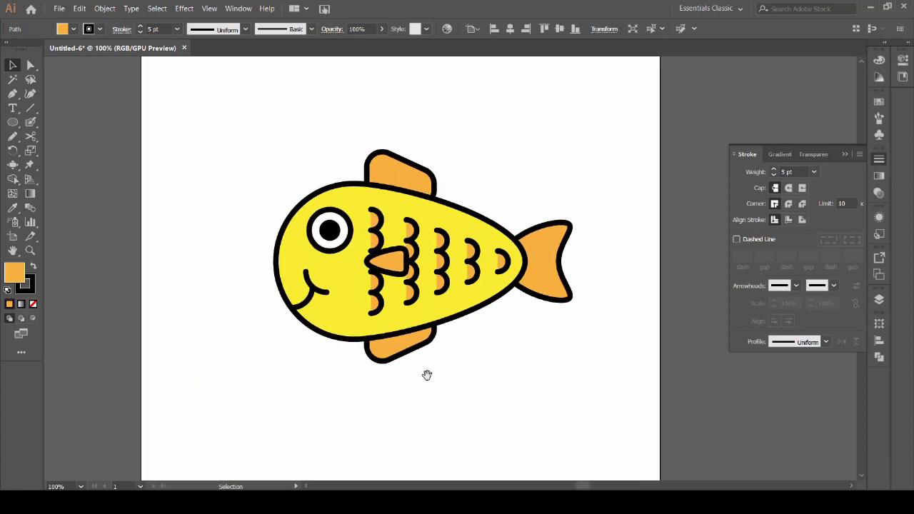
{"action": "key", "text": "ctrl+equal"}
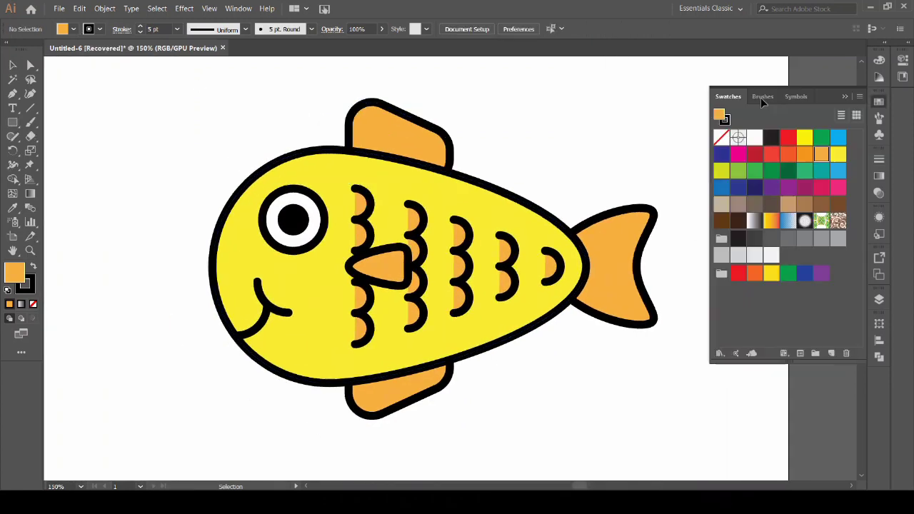
{"action": "left_click", "coordinate": [393, 117]}
{"action": "left_click", "coordinate": [104, 8]}
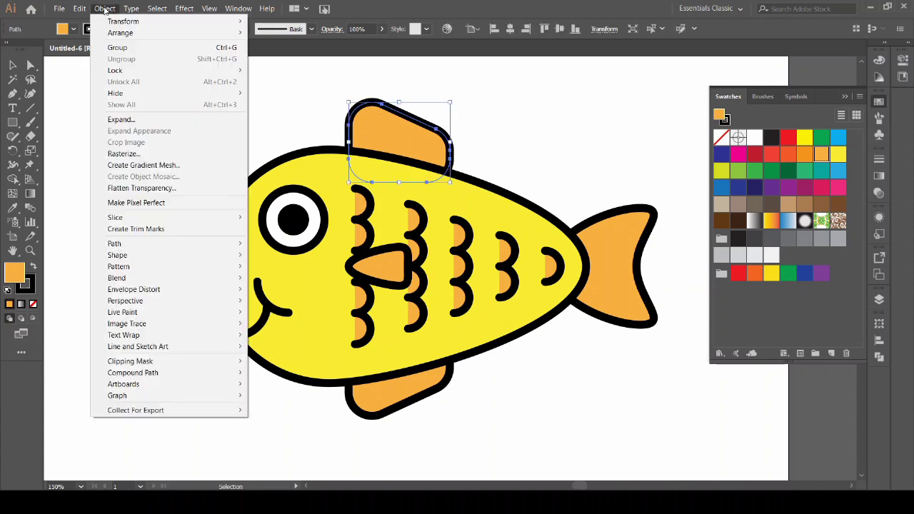
{"action": "left_click", "coordinate": [294, 280]}
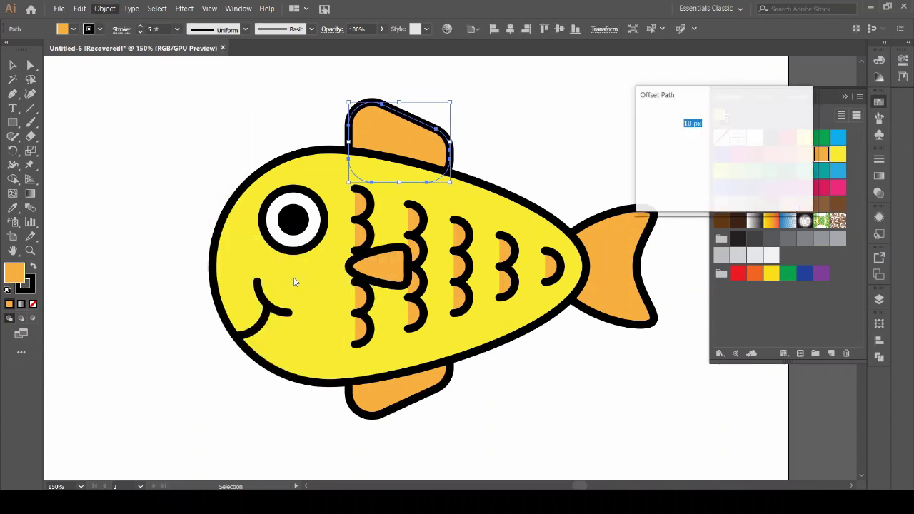
{"action": "left_click_drag", "start_coordinate": [679, 100], "coordinate": [537, 87]}
{"action": "left_click", "coordinate": [501, 174]}
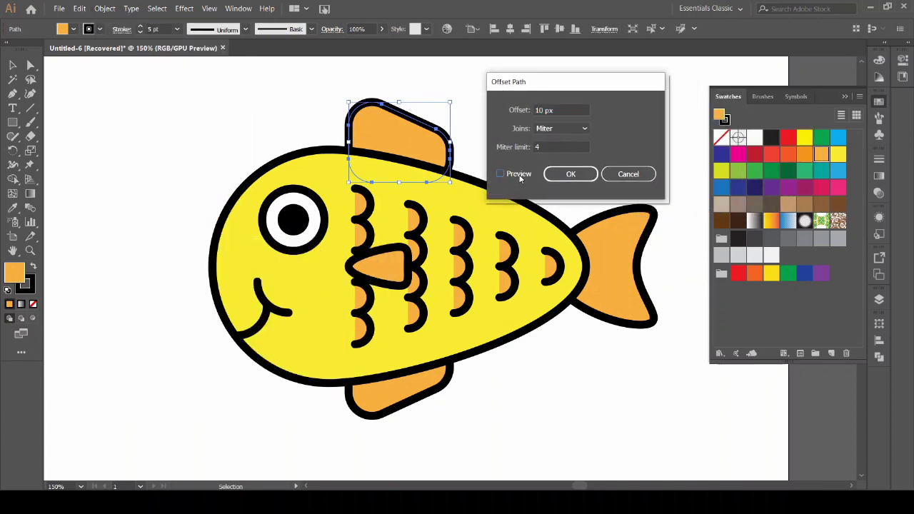
{"action": "left_click", "coordinate": [558, 111]}
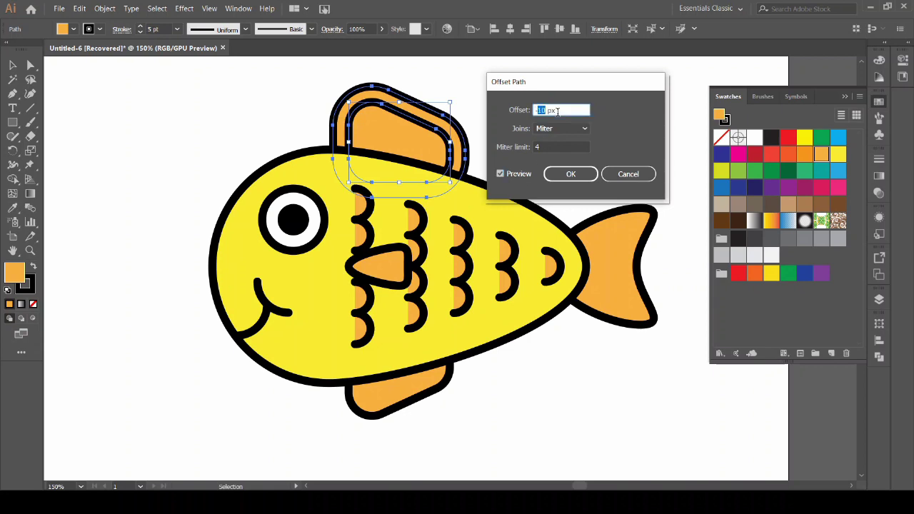
{"action": "type", "text": "-5"}
{"action": "left_click", "coordinate": [569, 146]}
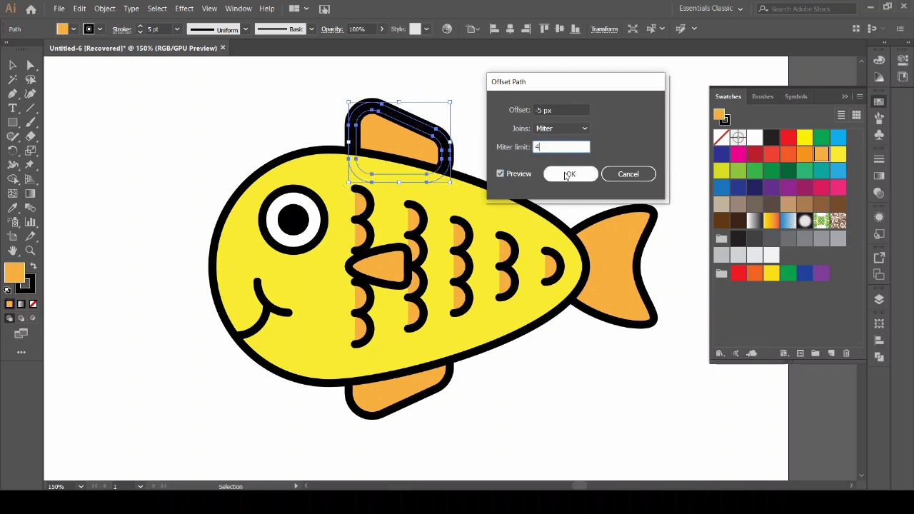
{"action": "left_click", "coordinate": [571, 174]}
- Give the inner fin path a 2 pt FFCA83 stroke with no fill
{"action": "type", "text": "2"}
{"action": "key", "text": "Return"}
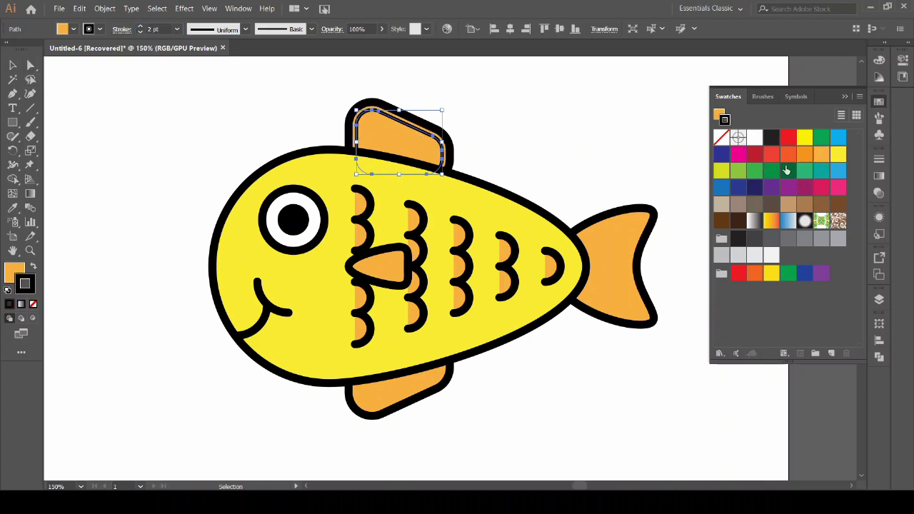
{"action": "double_click", "coordinate": [15, 272]}
{"action": "left_click", "coordinate": [573, 158]}
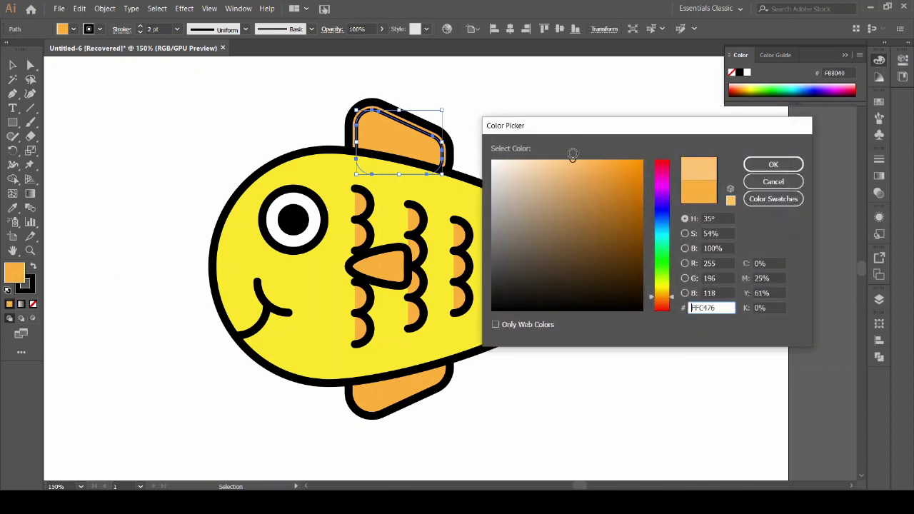
{"action": "left_click", "coordinate": [774, 167]}
{"action": "left_click", "coordinate": [33, 265]}
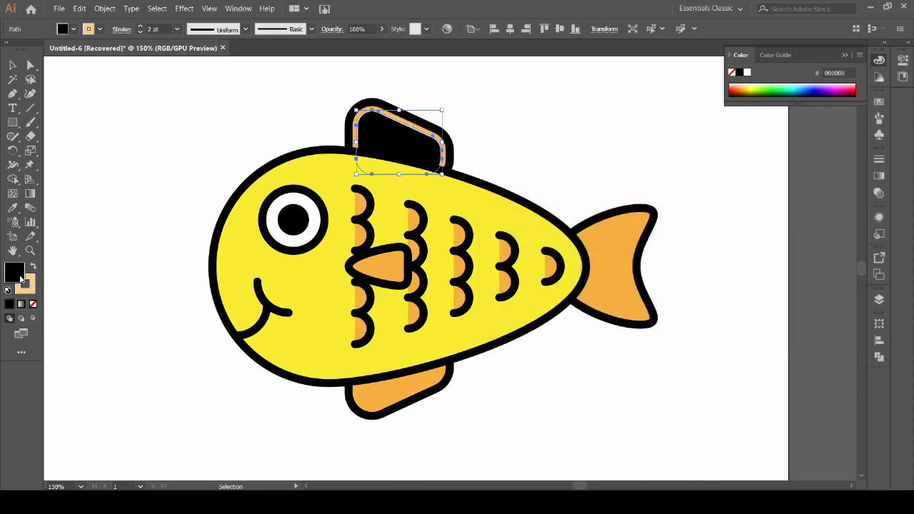
{"action": "left_click", "coordinate": [33, 306]}
{"action": "left_click", "coordinate": [119, 280]}
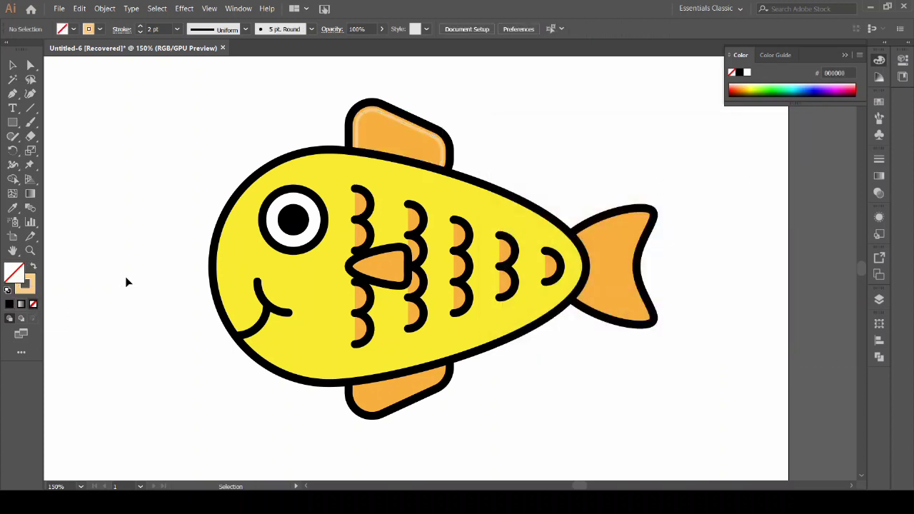
- Offset a path inside the bottom fin and eyedropper the top fin's light-orange highlight onto it
{"action": "left_click", "coordinate": [380, 389]}
{"action": "left_click", "coordinate": [11, 66]}
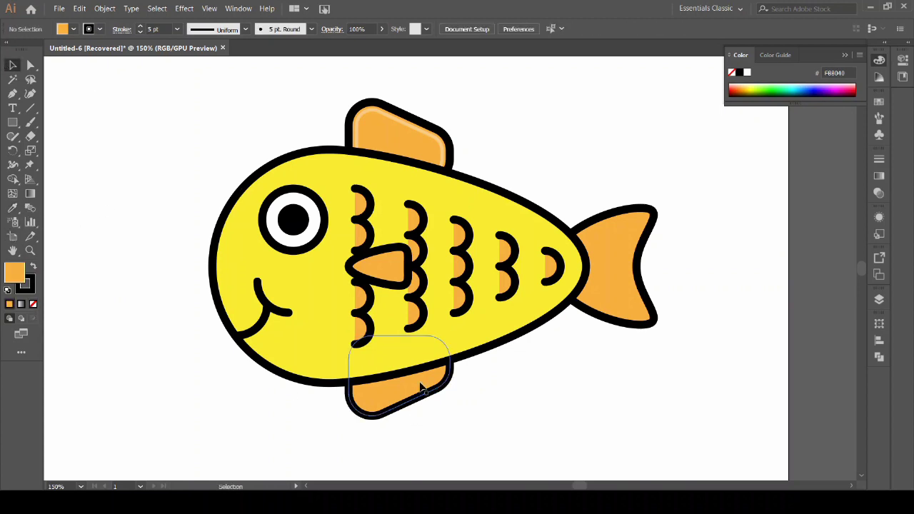
{"action": "left_click", "coordinate": [104, 8]}
{"action": "mouse_move", "coordinate": [115, 244]}
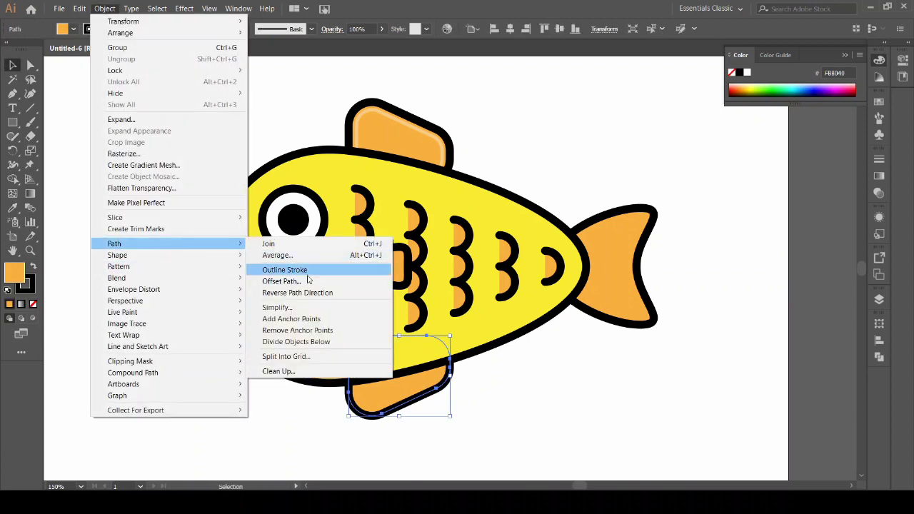
{"action": "left_click", "coordinate": [313, 282]}
{"action": "left_click", "coordinate": [520, 174]}
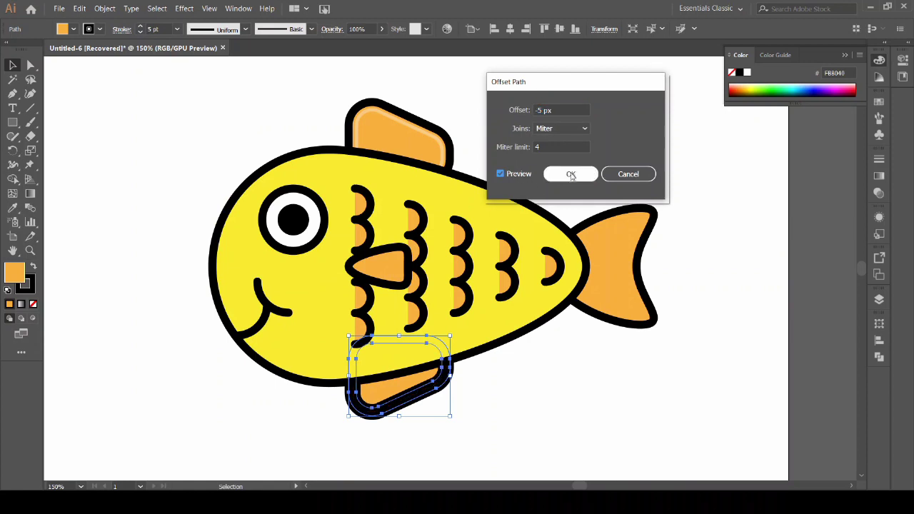
{"action": "left_click", "coordinate": [570, 173]}
{"action": "left_click", "coordinate": [12, 208]}
{"action": "left_click", "coordinate": [409, 122]}
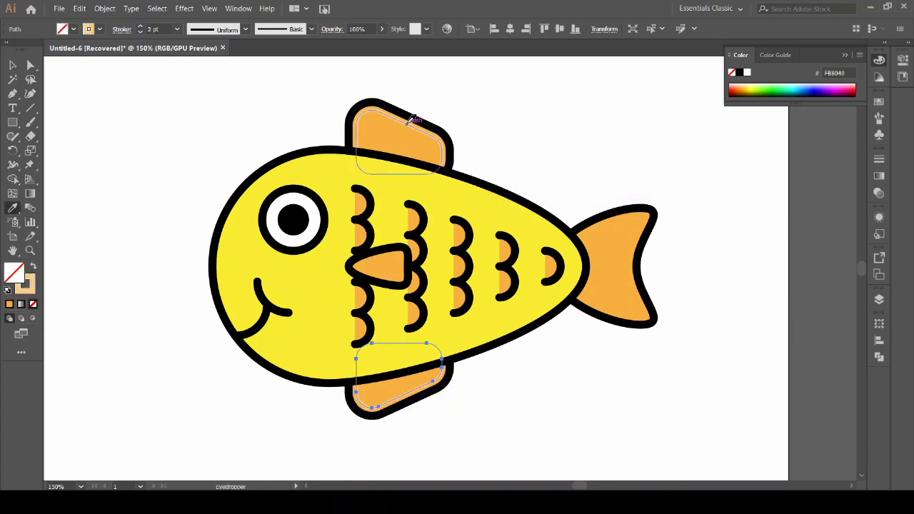
{"action": "left_click", "coordinate": [13, 67]}
{"action": "left_click", "coordinate": [626, 269]}
- Create a -10 px offset path inside the tail and copy the fin highlight style onto it
{"action": "left_click", "coordinate": [104, 9]}
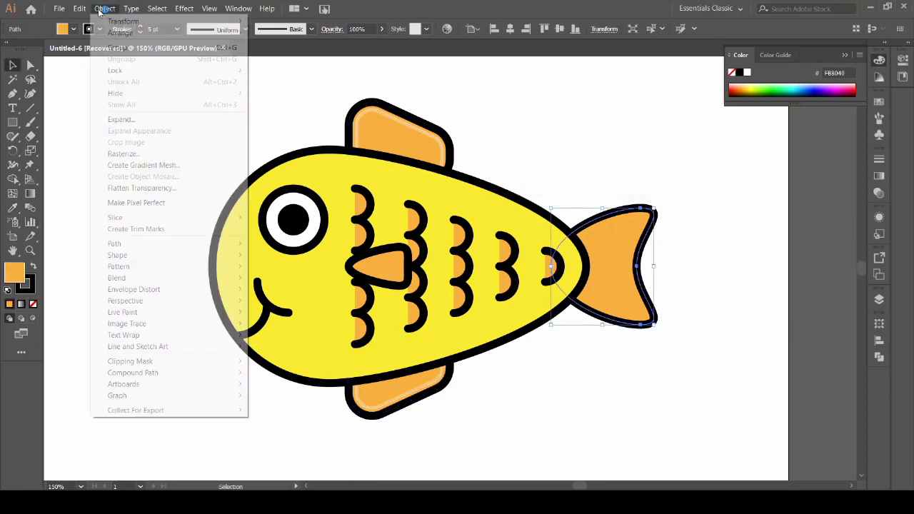
{"action": "mouse_move", "coordinate": [114, 243]}
{"action": "left_click", "coordinate": [300, 283]}
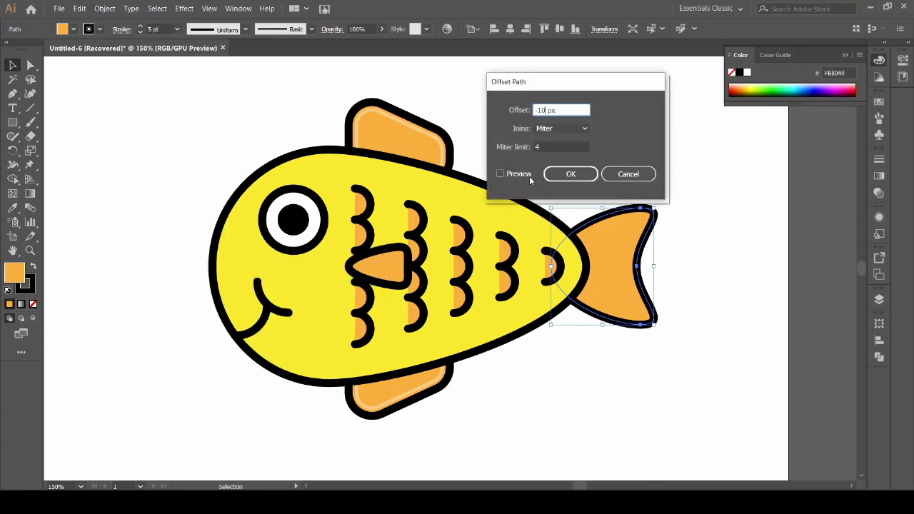
{"action": "left_click", "coordinate": [528, 176]}
{"action": "left_click", "coordinate": [572, 174]}
{"action": "left_click", "coordinate": [12, 208]}
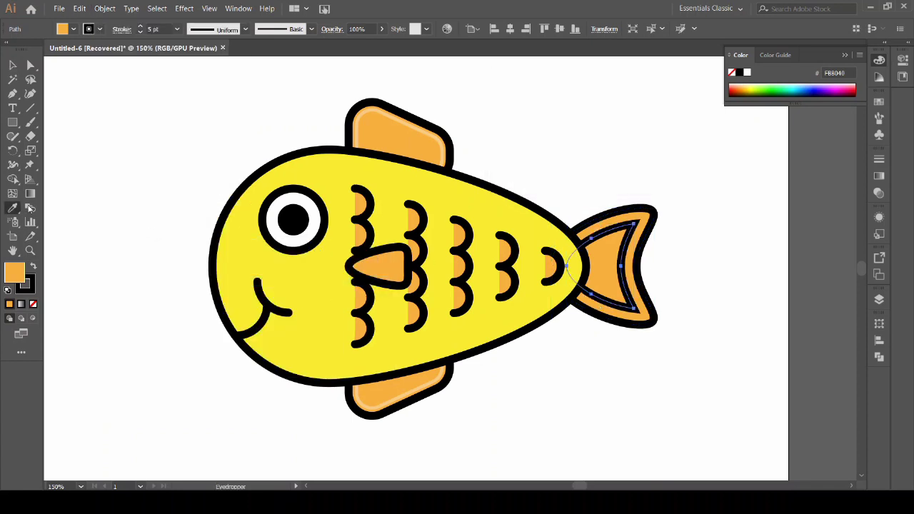
{"action": "left_click", "coordinate": [396, 117]}
{"action": "left_click", "coordinate": [13, 65]}
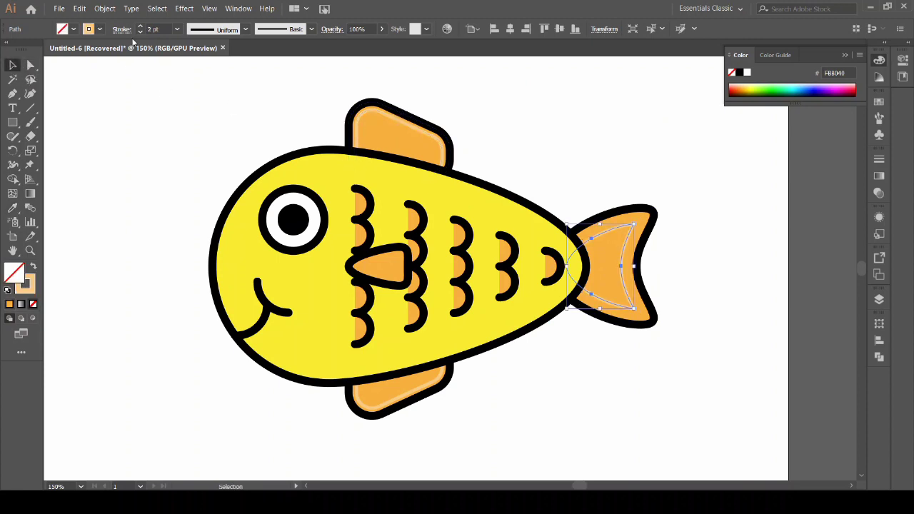
- Deselect and pan the view to centre the whole artboard
{"action": "left_click", "coordinate": [140, 26]}
{"action": "left_click", "coordinate": [140, 25]}
{"action": "left_click", "coordinate": [140, 26]}
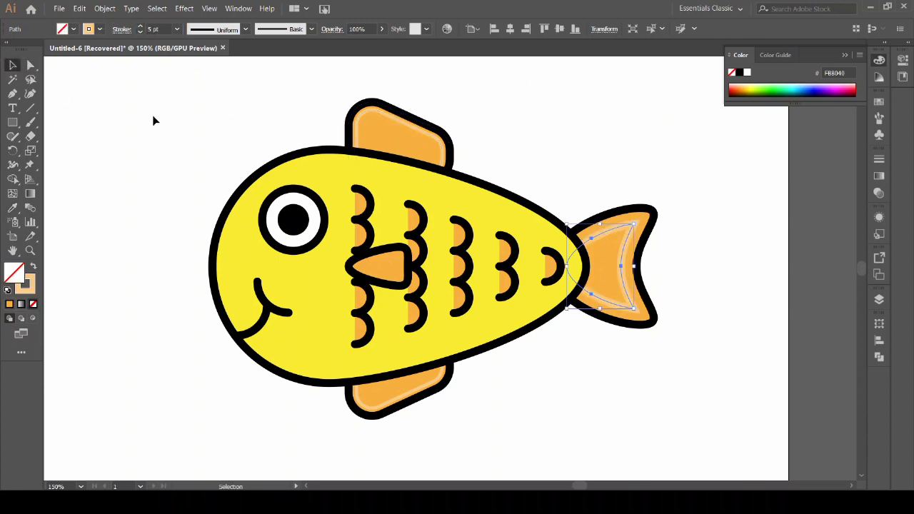
{"action": "left_click", "coordinate": [224, 151]}
{"action": "scroll", "coordinate": [224, 151], "scroll_direction": "down", "scroll_amount": 2}
{"action": "left_click_drag", "start_coordinate": [225, 150], "coordinate": [543, 368]}
{"action": "right_click", "coordinate": [429, 302]}
- Group the fish parts, then draw a 400 × 400 px square
{"action": "left_click", "coordinate": [468, 366]}
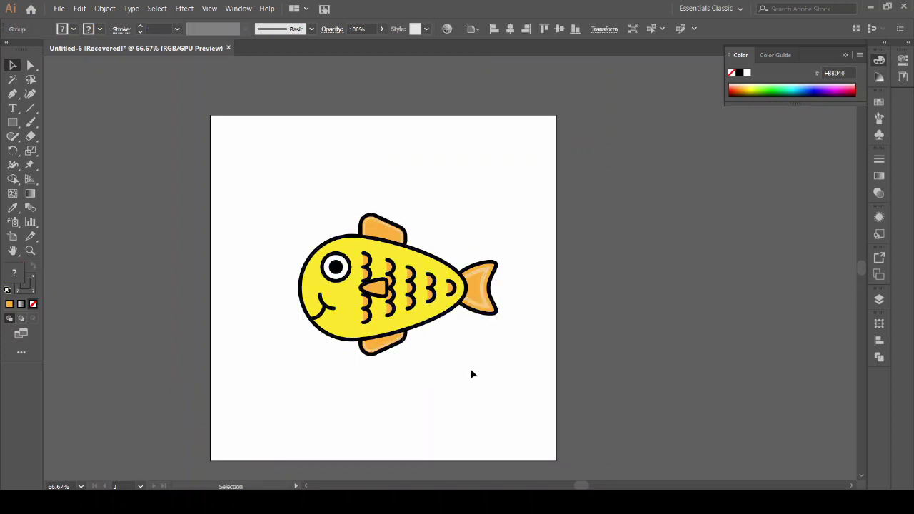
{"action": "left_click", "coordinate": [470, 373]}
{"action": "left_click_drag", "start_coordinate": [470, 374], "coordinate": [501, 350]}
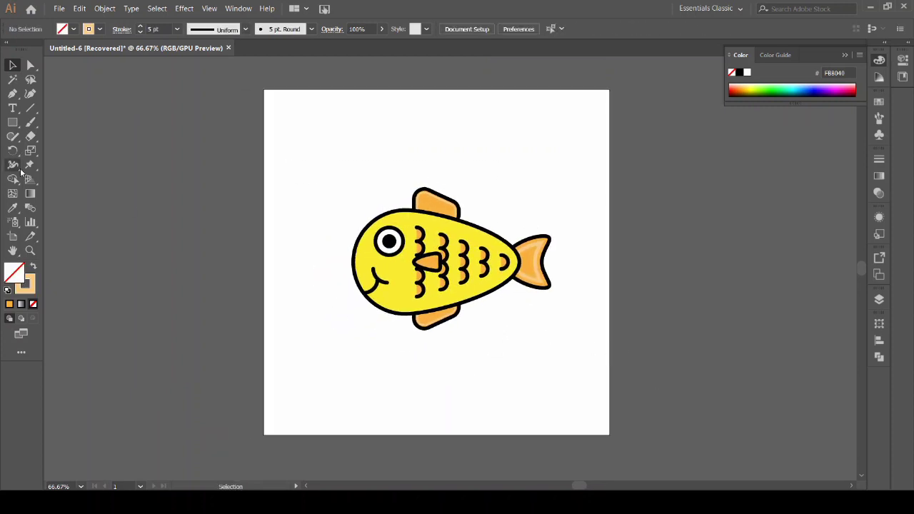
{"action": "left_click", "coordinate": [275, 181]}
{"action": "type", "text": "4"}
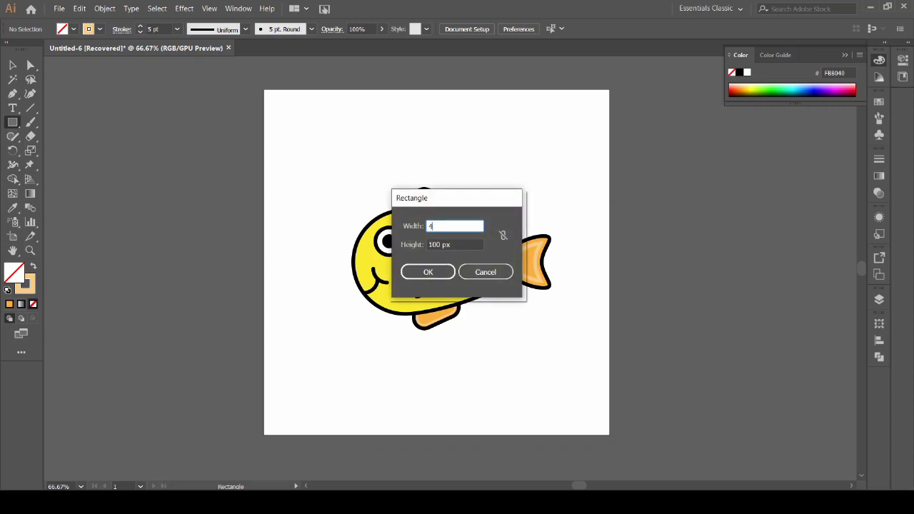
{"action": "type", "text": "00"}
{"action": "key", "text": "Tab"}
{"action": "key", "text": "Return"}
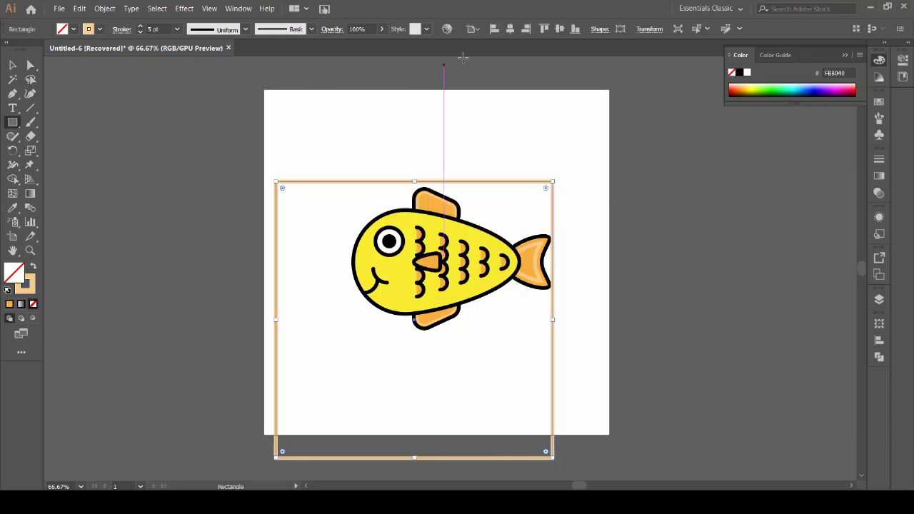
- Centre the square on the artboard and give it a blue fill with no stroke
{"action": "left_click", "coordinate": [512, 30]}
{"action": "left_click", "coordinate": [559, 30]}
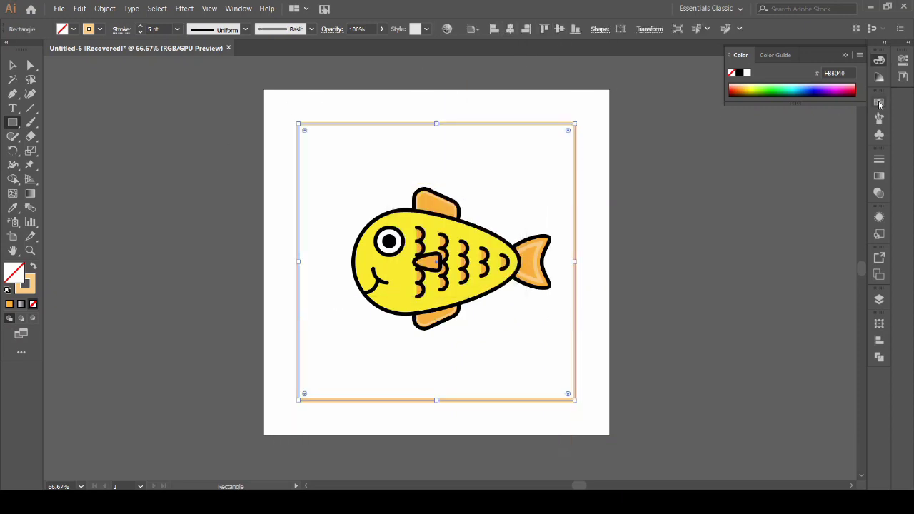
{"action": "left_click", "coordinate": [879, 103]}
{"action": "left_click", "coordinate": [720, 189]}
{"action": "mouse_move", "coordinate": [520, 341]}
{"action": "left_click", "coordinate": [27, 287]}
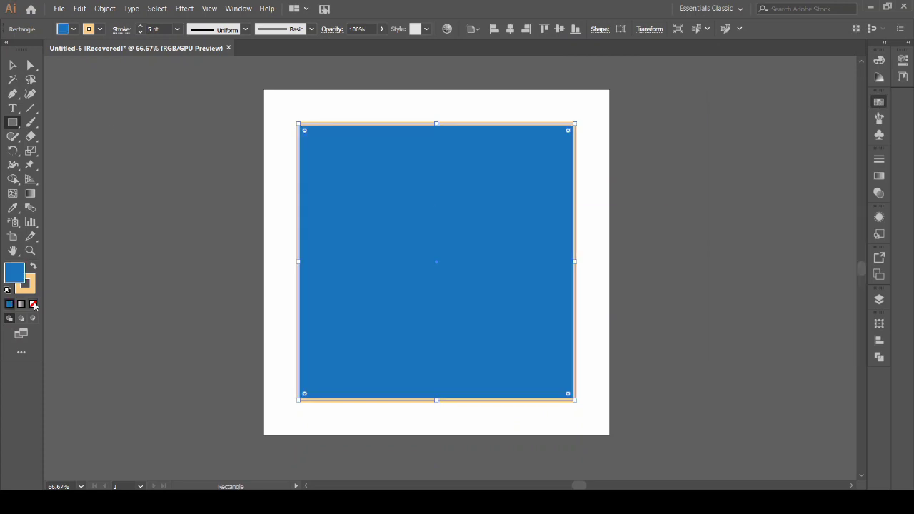
{"action": "left_click", "coordinate": [33, 304]}
- Send the blue square behind the fish and deselect it
{"action": "right_click", "coordinate": [448, 173]}
{"action": "left_click", "coordinate": [599, 369]}
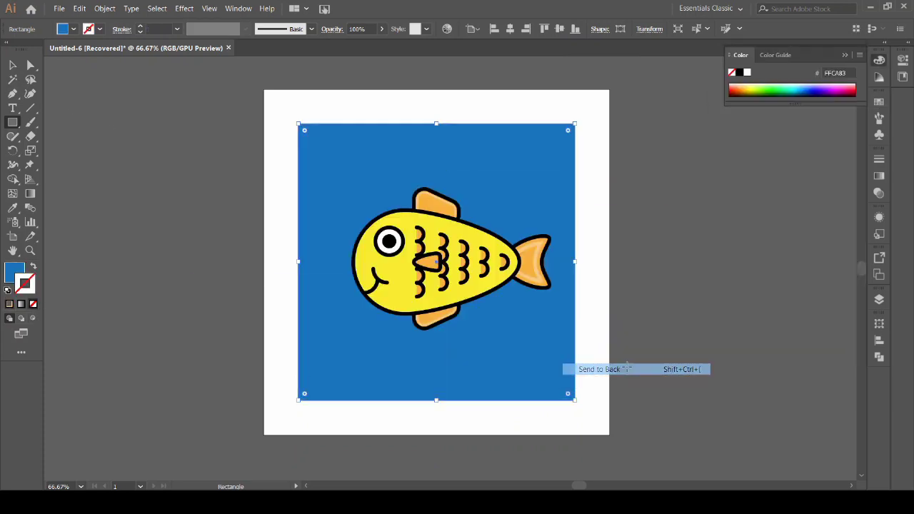
{"action": "key", "text": "v"}
{"action": "left_click", "coordinate": [619, 238]}
{"action": "scroll", "coordinate": [420, 266], "scroll_direction": "up", "scroll_amount": 1}
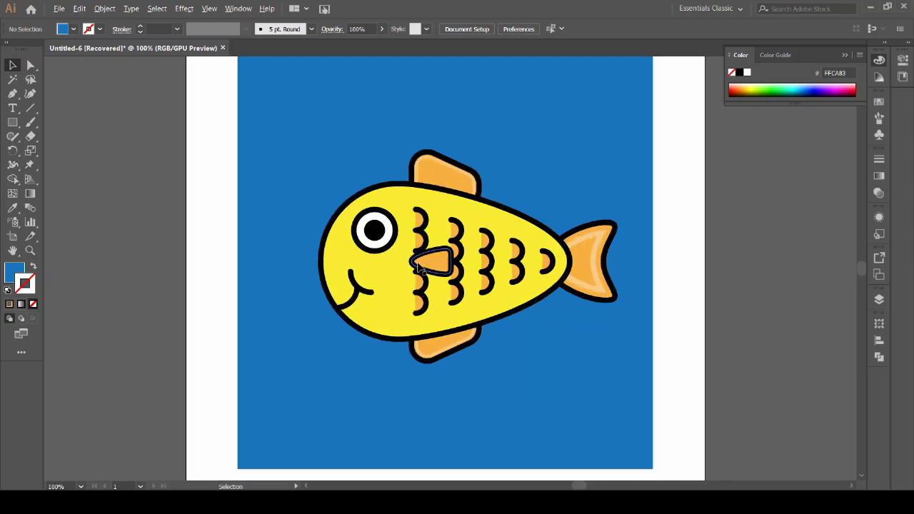
{"action": "scroll", "coordinate": [420, 265], "scroll_direction": "up", "scroll_amount": 1}
- Draw a 20×20 px circle left of the fish as a light-blue outlined ring
{"action": "left_click", "coordinate": [14, 125]}
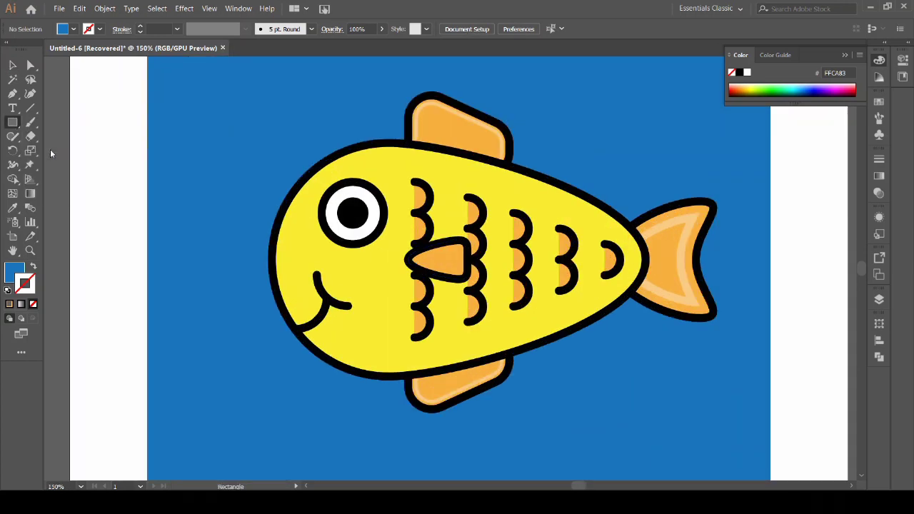
{"action": "left_click", "coordinate": [209, 240]}
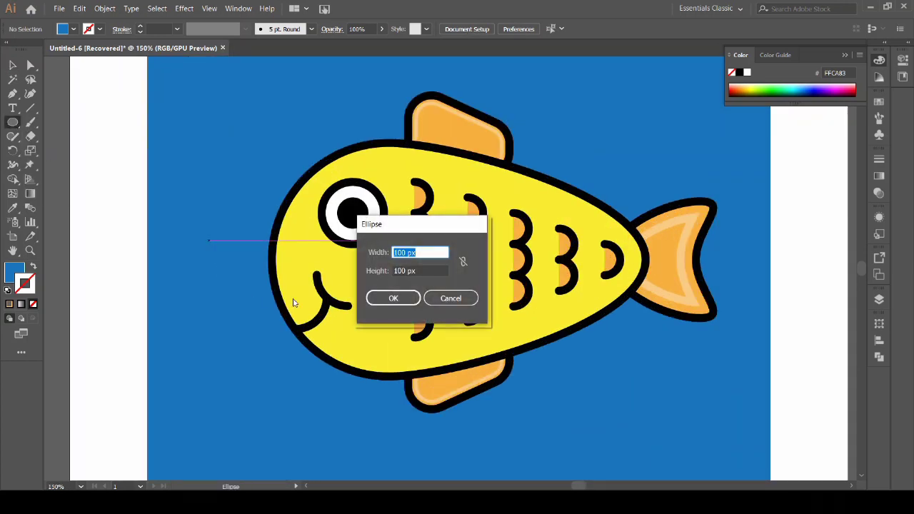
{"action": "key", "text": "Tab"}
{"action": "type", "text": "20"}
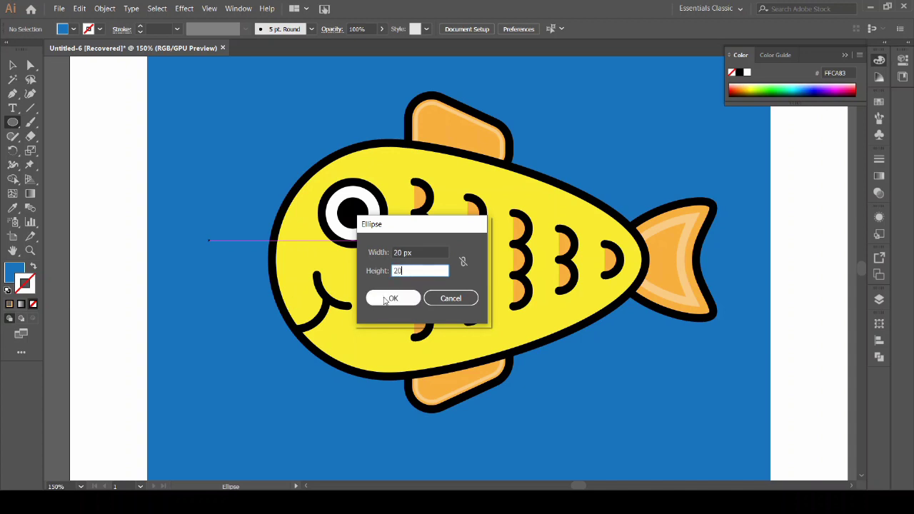
{"action": "left_click", "coordinate": [391, 298]}
{"action": "left_click", "coordinate": [880, 104]}
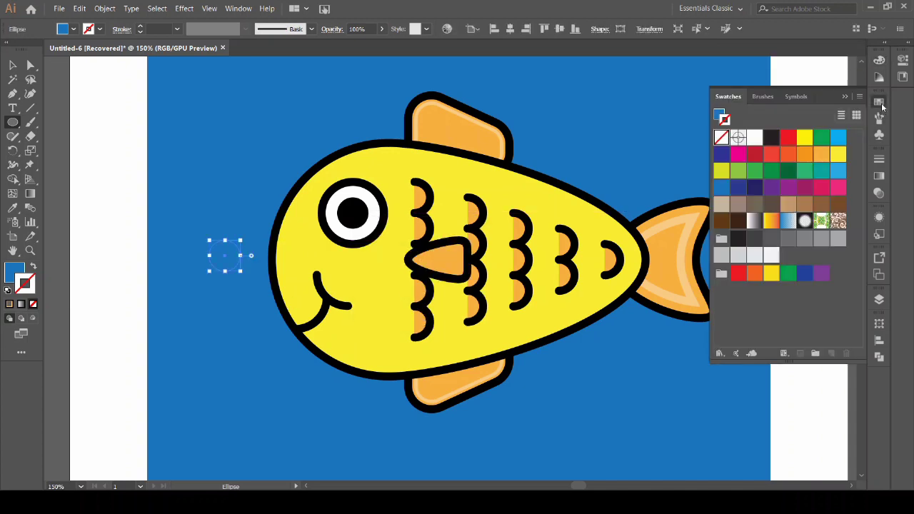
{"action": "key", "text": "x"}
{"action": "left_click", "coordinate": [838, 137]}
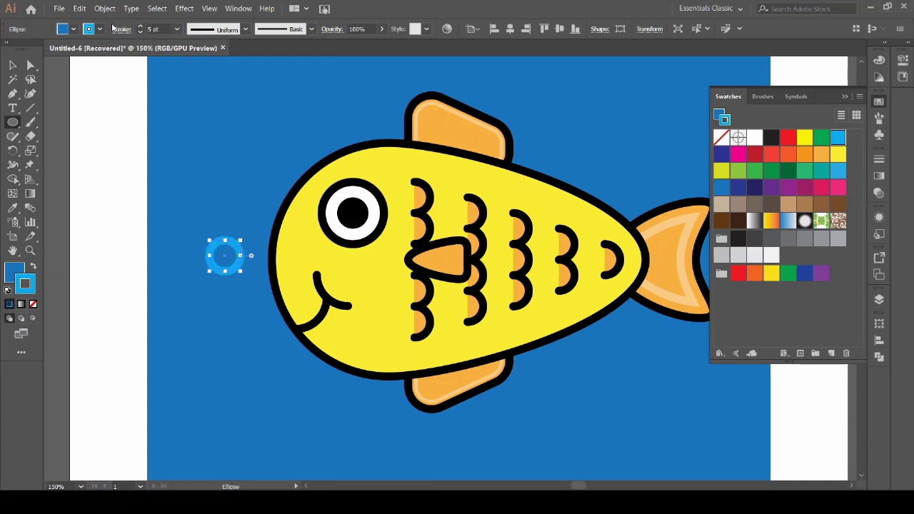
- Copy the ring upward, enlarge the copy to 30 px and keep a 5 pt stroke
{"action": "left_click", "coordinate": [12, 64]}
{"action": "left_click_drag", "start_coordinate": [214, 202], "coordinate": [359, 297]}
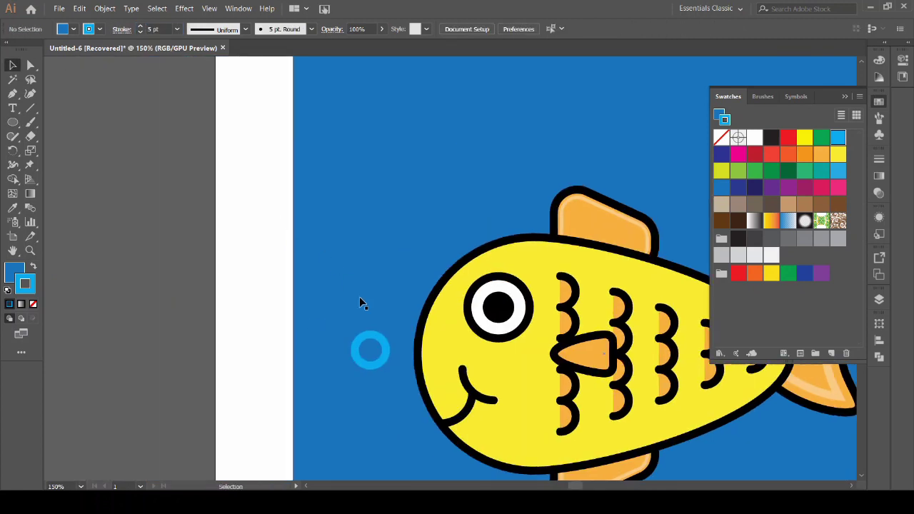
{"action": "left_click_drag", "start_coordinate": [383, 340], "coordinate": [386, 275]}
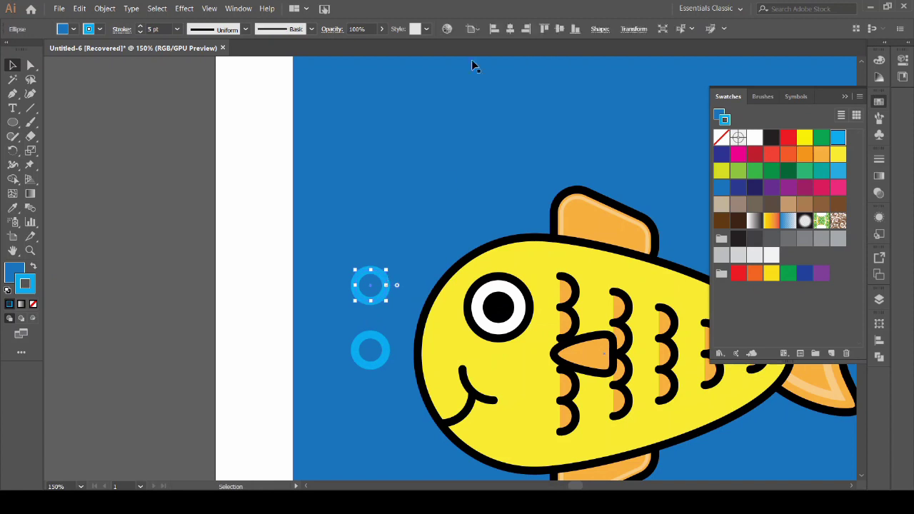
{"action": "left_click", "coordinate": [635, 31]}
{"action": "key", "text": "Tab"}
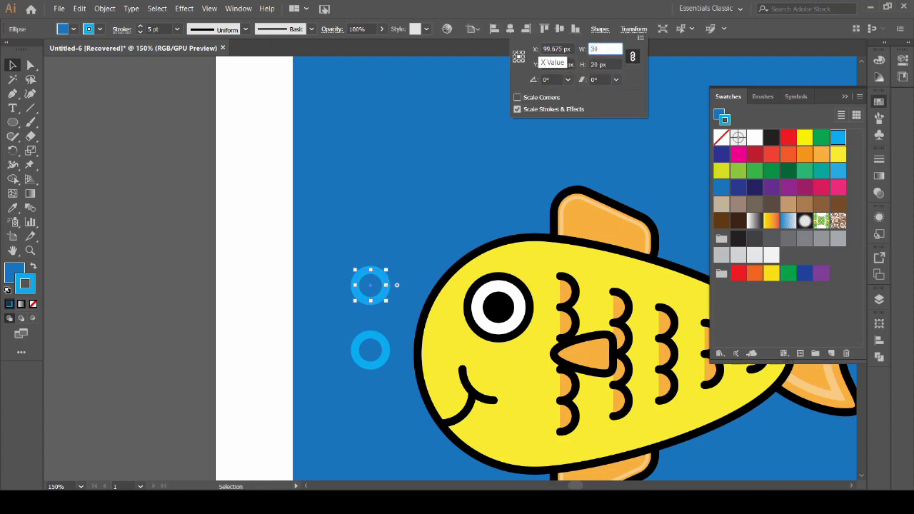
{"action": "key", "text": "Return"}
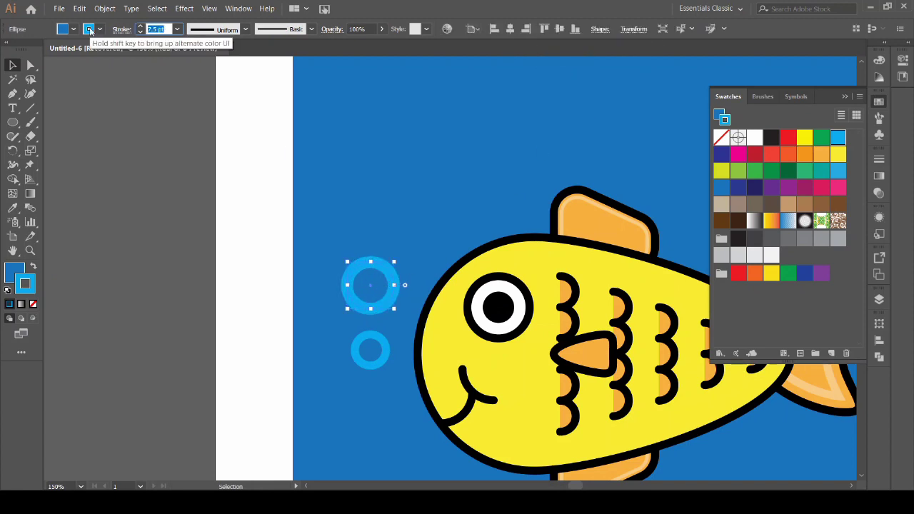
{"action": "type", "text": "5"}
{"action": "key", "text": "Return"}
- Copy the ring upward again as a 40 px bubble with a 5 pt stroke
{"action": "left_click_drag", "start_coordinate": [398, 271], "coordinate": [399, 205]}
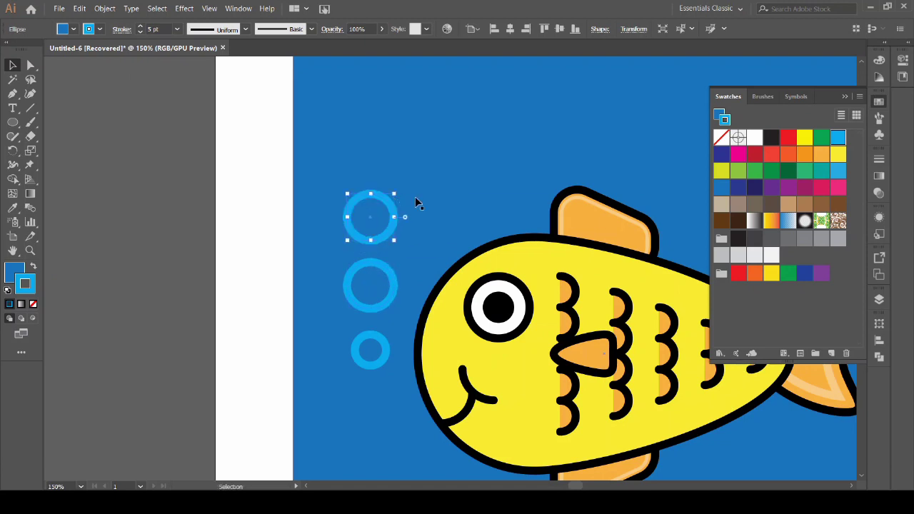
{"action": "left_click", "coordinate": [633, 29]}
{"action": "type", "text": "0"}
{"action": "key", "text": "Return"}
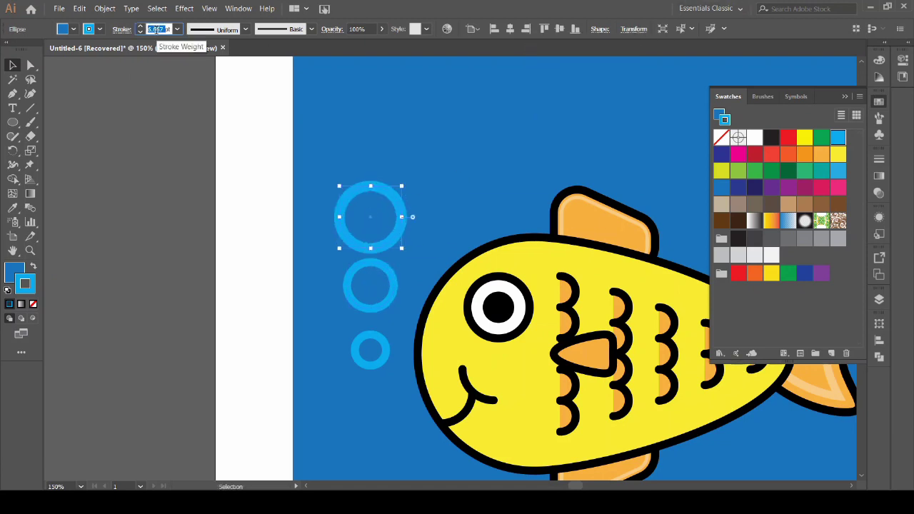
{"action": "type", "text": "5"}
{"action": "key", "text": "Return"}
- Add a fourth, topmost bubble enlarged to 50 px
{"action": "left_click_drag", "start_coordinate": [400, 238], "coordinate": [400, 151]}
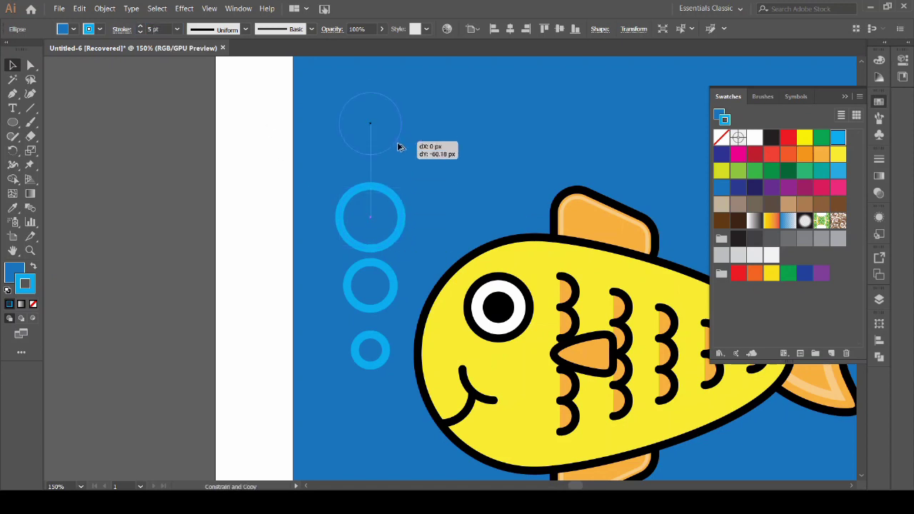
{"action": "left_click", "coordinate": [633, 29]}
{"action": "key", "text": "Tab"}
{"action": "type", "text": "50"}
{"action": "key", "text": "Return"}
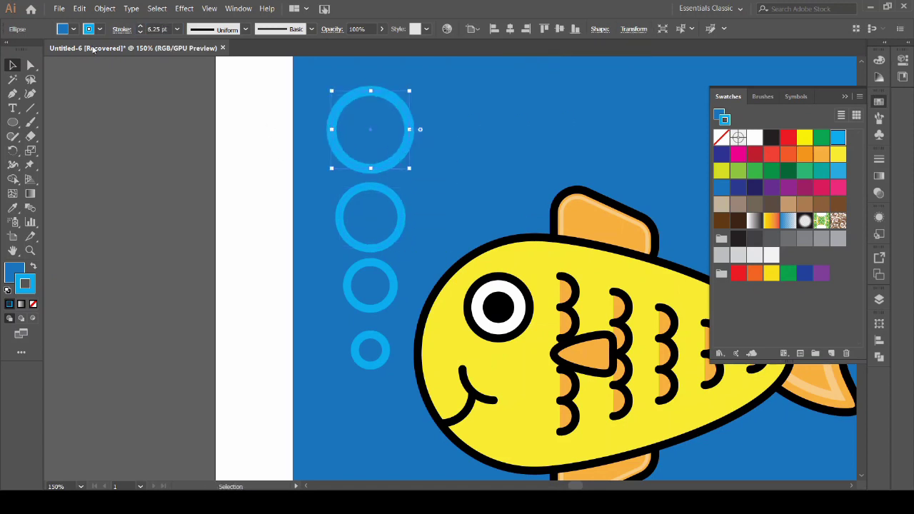
- Stagger the bubbles by nudging the upper three left and right into a zigzag column
{"action": "left_click", "coordinate": [154, 280]}
{"action": "key", "text": "ctrl+0"}
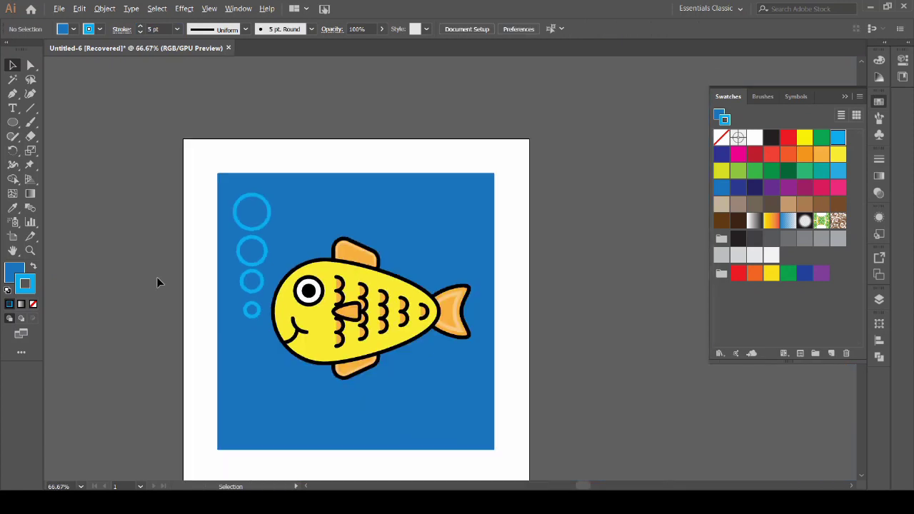
{"action": "key", "text": "ctrl+1"}
{"action": "left_click_drag", "start_coordinate": [333, 248], "coordinate": [338, 248]}
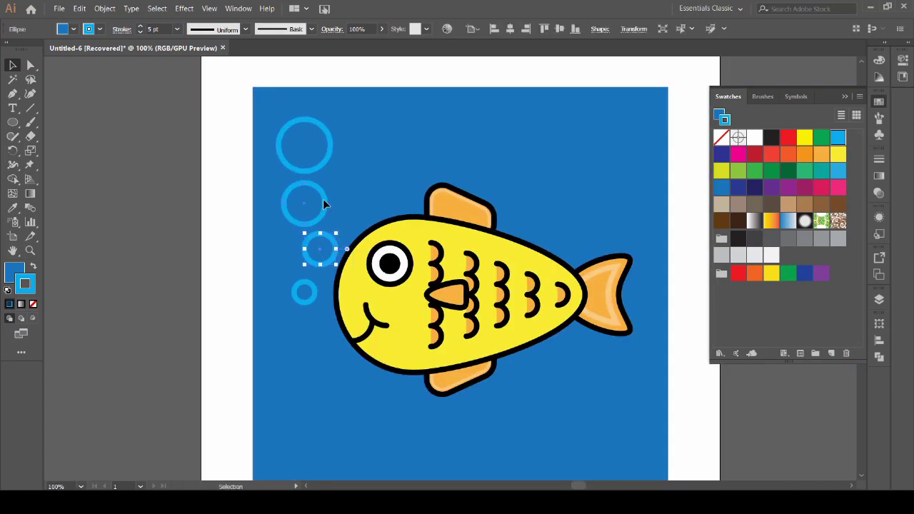
{"action": "left_click_drag", "start_coordinate": [322, 200], "coordinate": [315, 200]}
{"action": "left_click_drag", "start_coordinate": [326, 165], "coordinate": [344, 164]}
{"action": "left_click", "coordinate": [165, 215]}
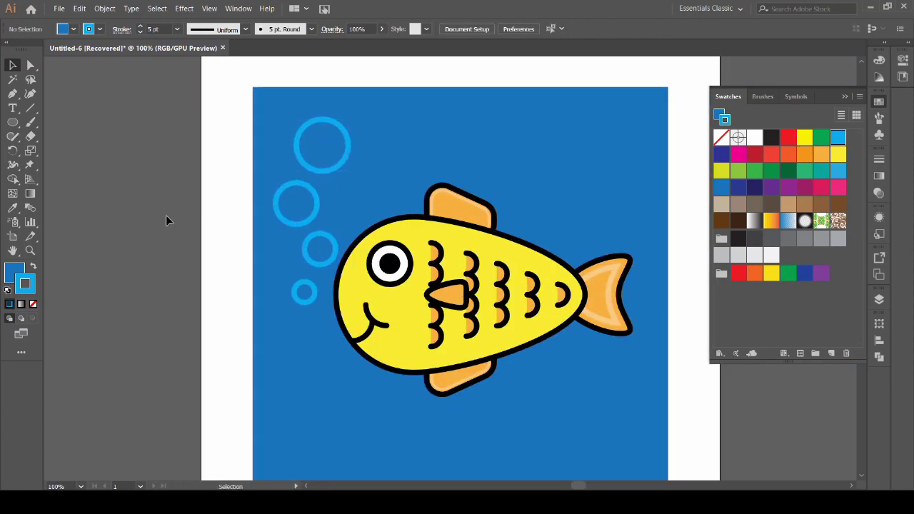
{"action": "key", "text": "ctrl+minus"}
- Type the word FISH below the fish
{"action": "mouse_move", "coordinate": [135, 215]}
{"action": "left_mouse_down"}
{"action": "mouse_move", "coordinate": [152, 227]}
{"action": "mouse_move", "coordinate": [243, 217]}
{"action": "left_mouse_up"}
{"action": "key", "text": "t"}
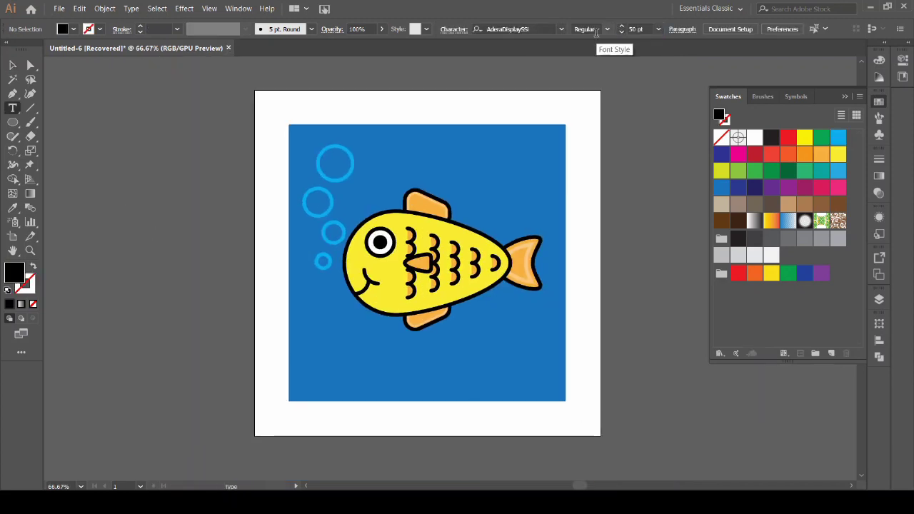
{"action": "left_click", "coordinate": [384, 367]}
{"action": "type", "text": "FI"}
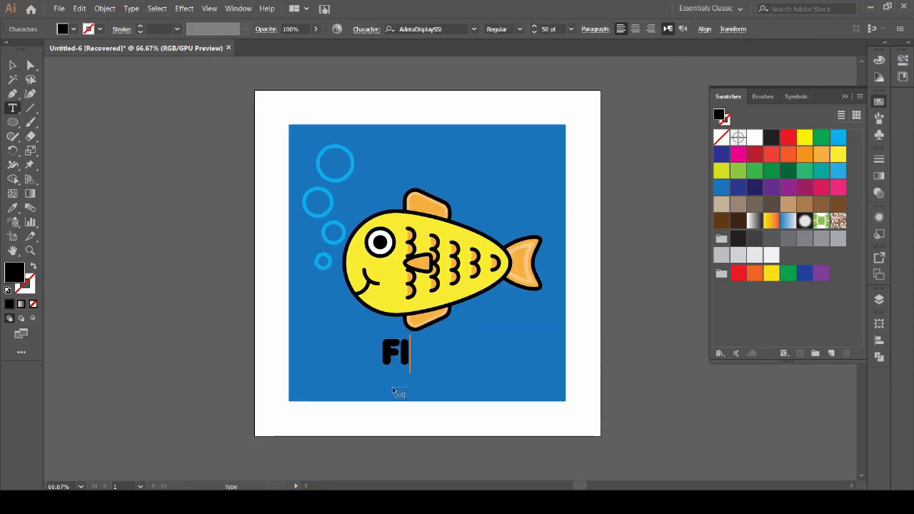
{"action": "type", "text": "SH"}
{"action": "key", "text": "Escape"}
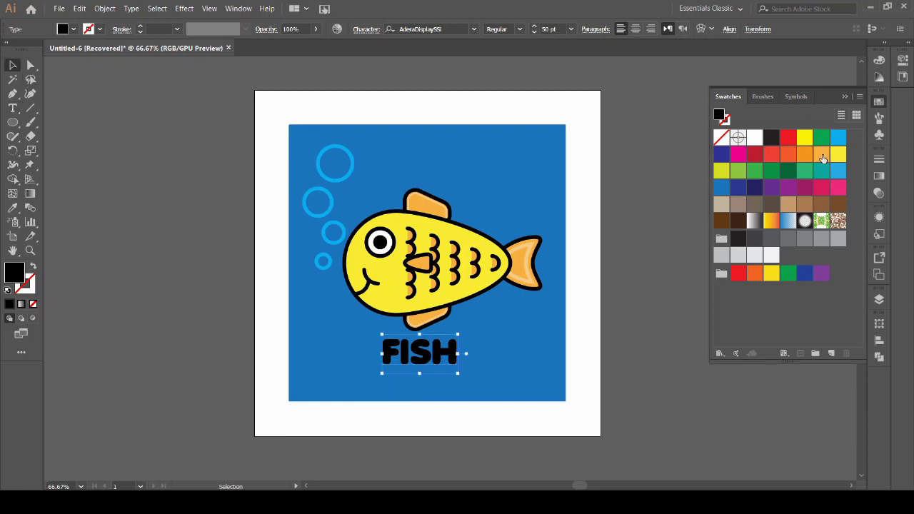
- Colour the FISH text orange and move it straight down
{"action": "left_click", "coordinate": [822, 154]}
{"action": "left_click", "coordinate": [498, 189]}
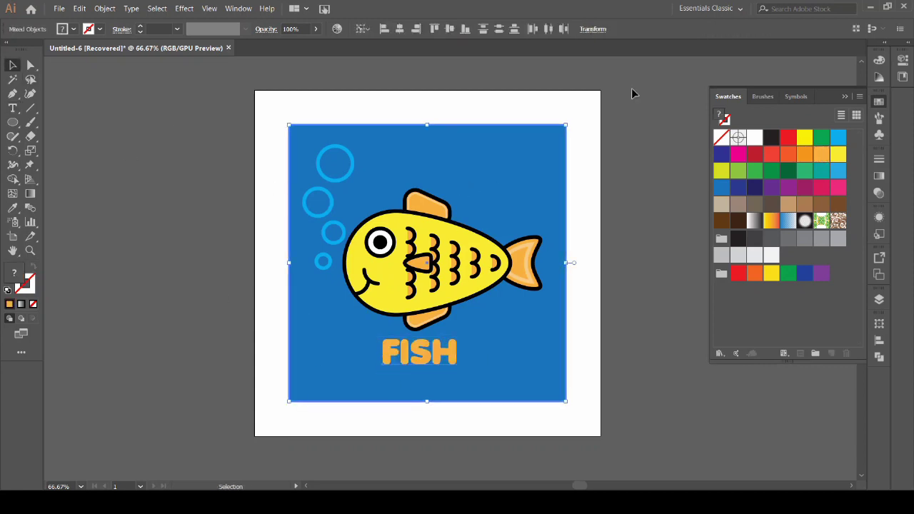
{"action": "left_click_drag", "start_coordinate": [435, 352], "coordinate": [433, 368]}
- Deselect the FISH text, recentre the view and collapse the Swatches panel
{"action": "left_click", "coordinate": [570, 407]}
{"action": "mouse_move", "coordinate": [625, 392]}
{"action": "left_mouse_down"}
{"action": "mouse_move", "coordinate": [587, 388]}
{"action": "mouse_move", "coordinate": [598, 385]}
{"action": "left_mouse_up"}
{"action": "left_click", "coordinate": [879, 101]}
{"action": "scroll", "coordinate": [735, 198], "scroll_direction": "left", "scroll_amount": 3}
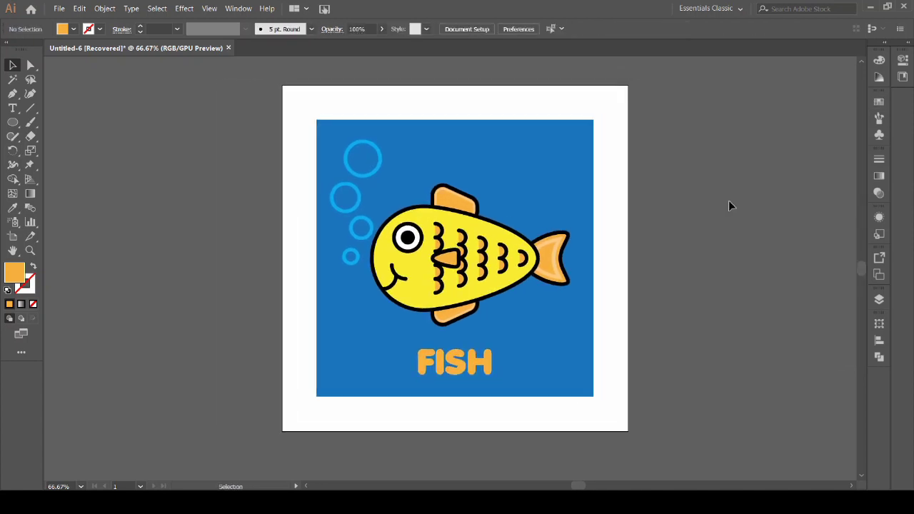